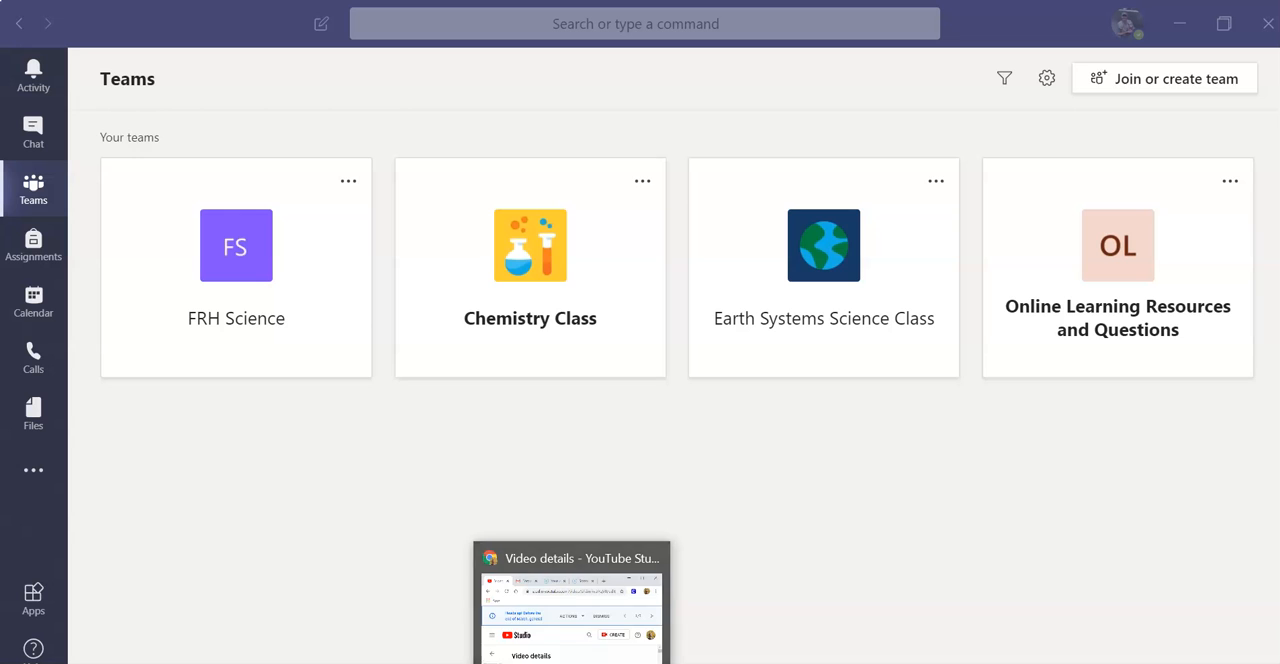
Step: Switch to Outlook in Chrome, open Microsoft Teams from the Office 365 app launcher, and dismiss the reply notification
mouse_move(521, 662)
left_click(548, 626)
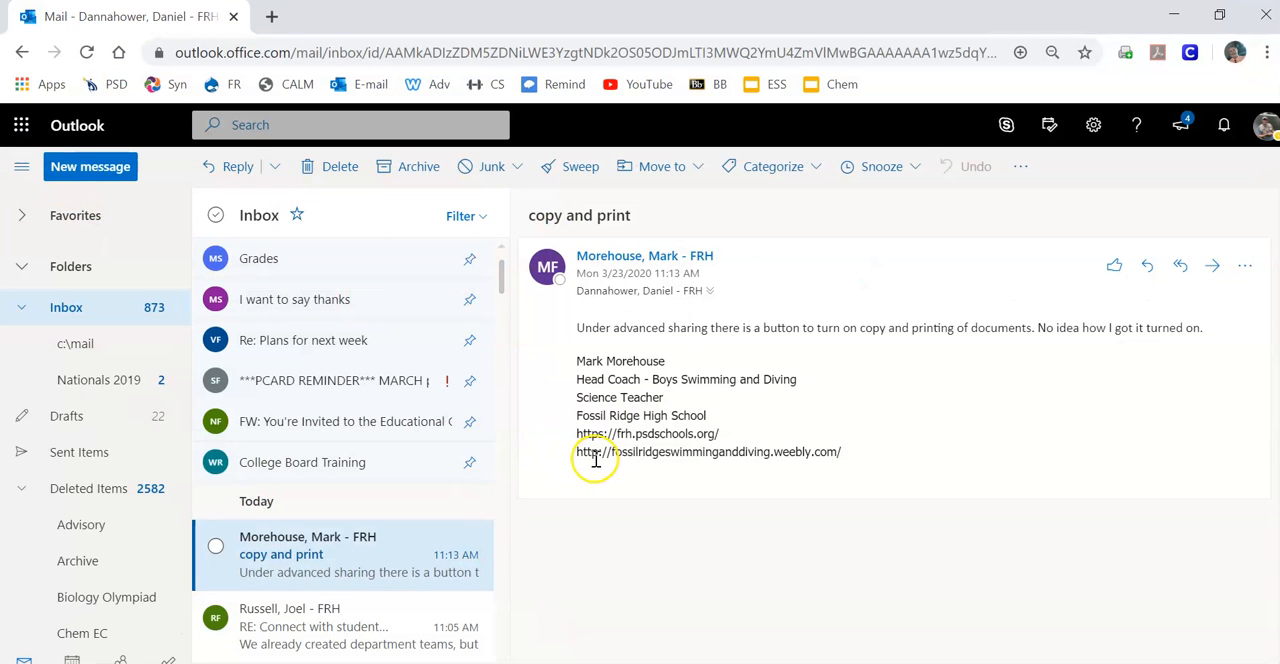
left_click(20, 128)
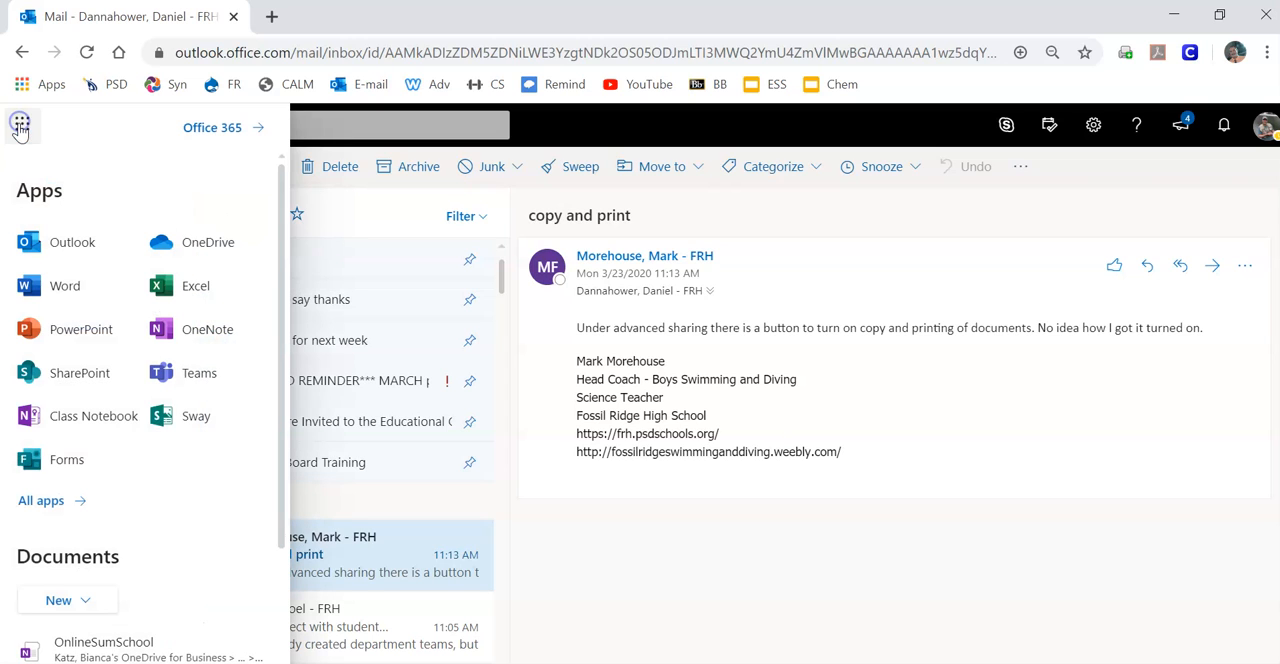
left_click(190, 375)
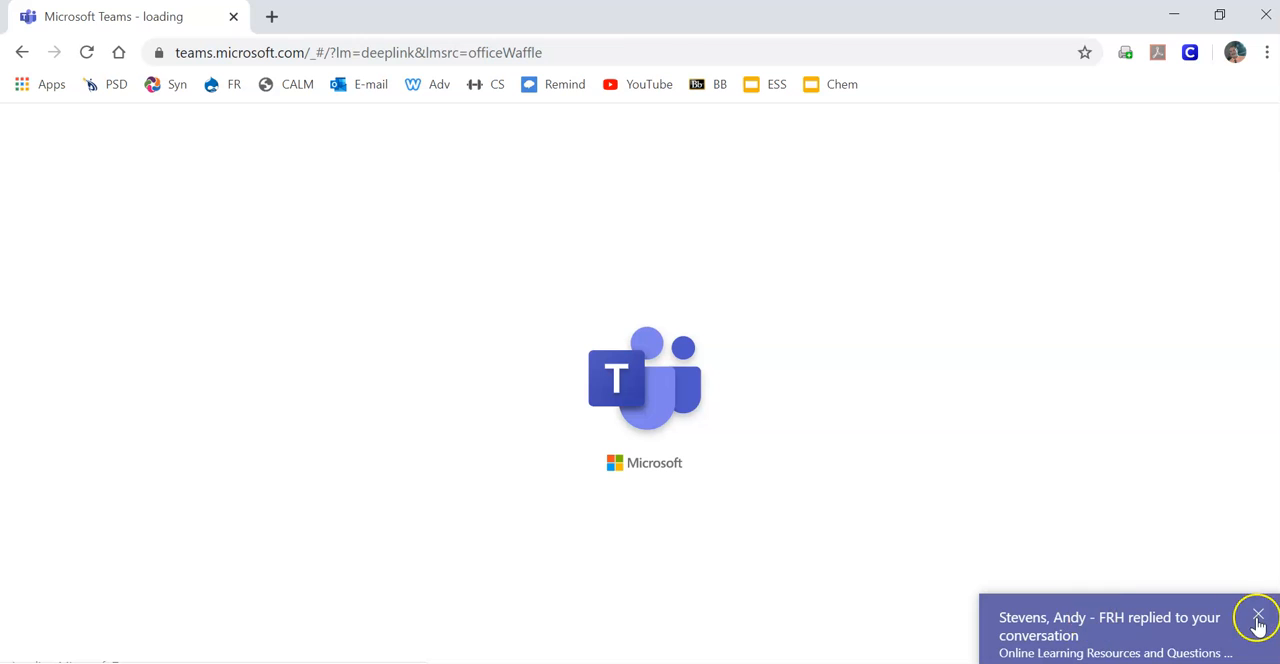
left_click(1256, 610)
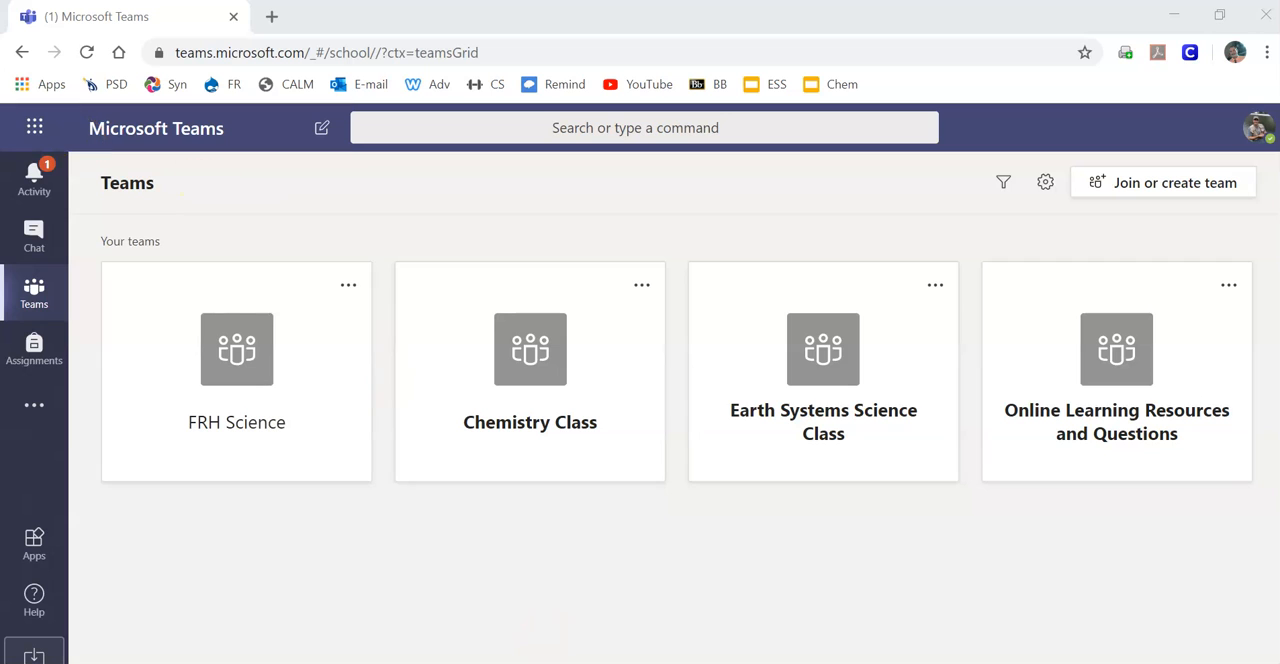
Step: Switch to the desktop Teams app, view the recent chats and the Chemistry Class posts, and return to all teams
left_click(622, 661)
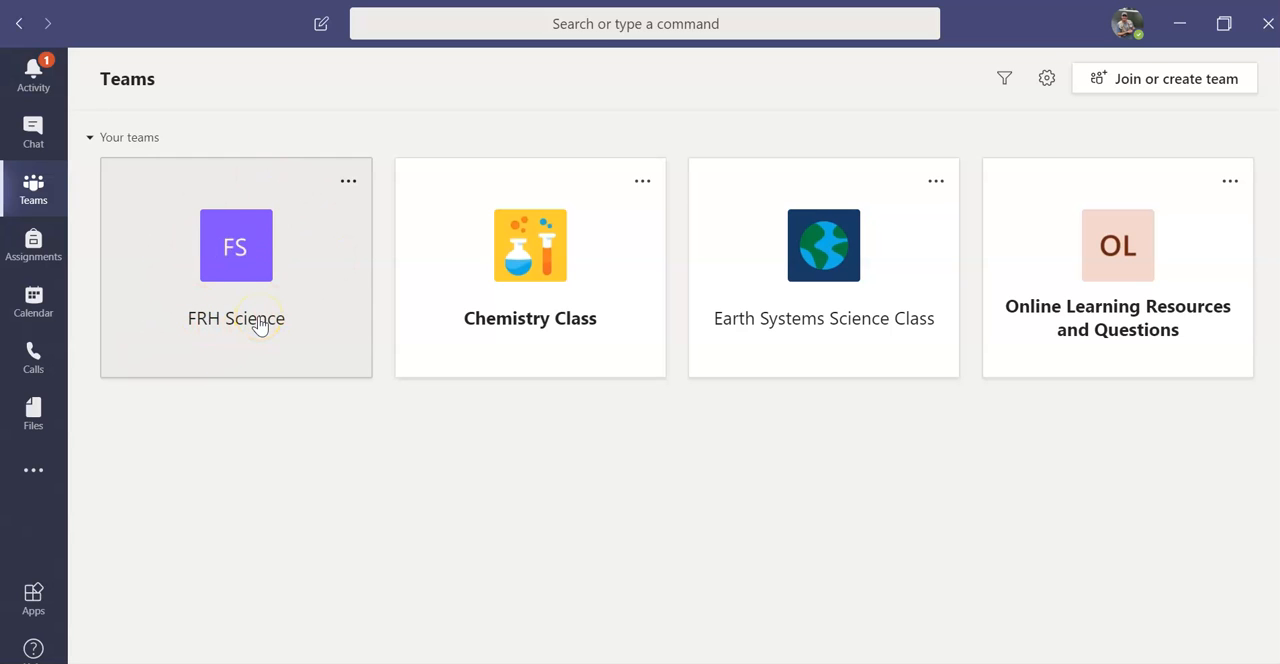
left_click(33, 133)
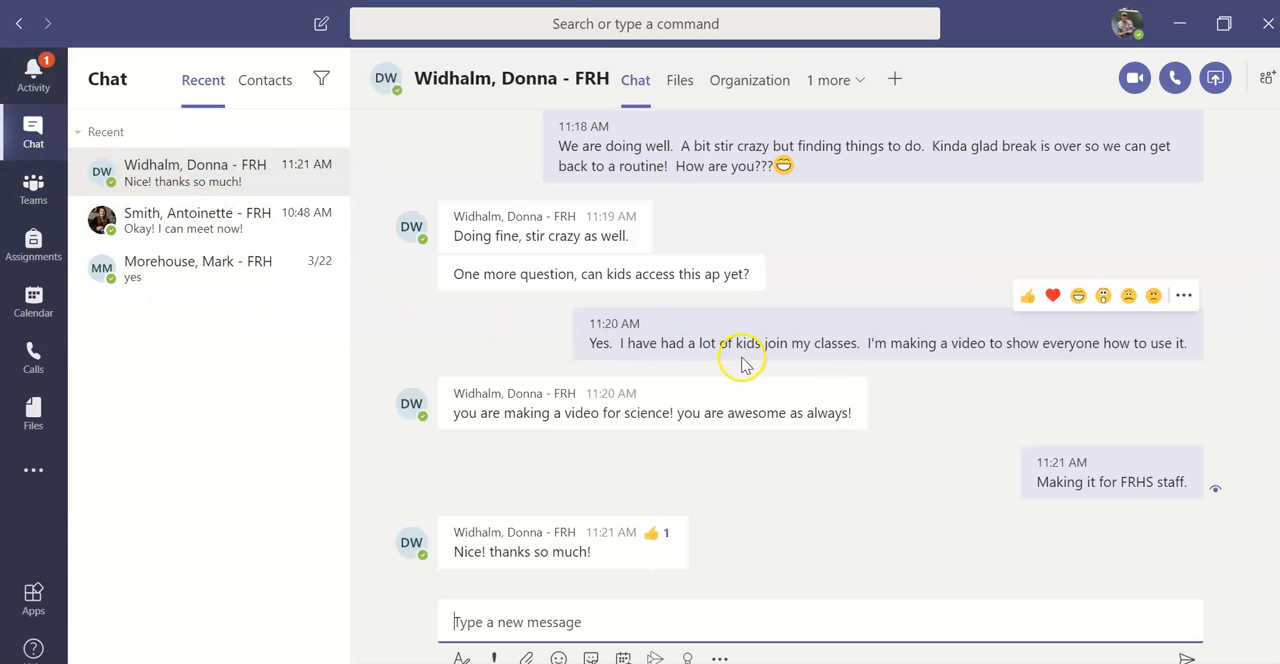
left_click(35, 191)
left_click(440, 229)
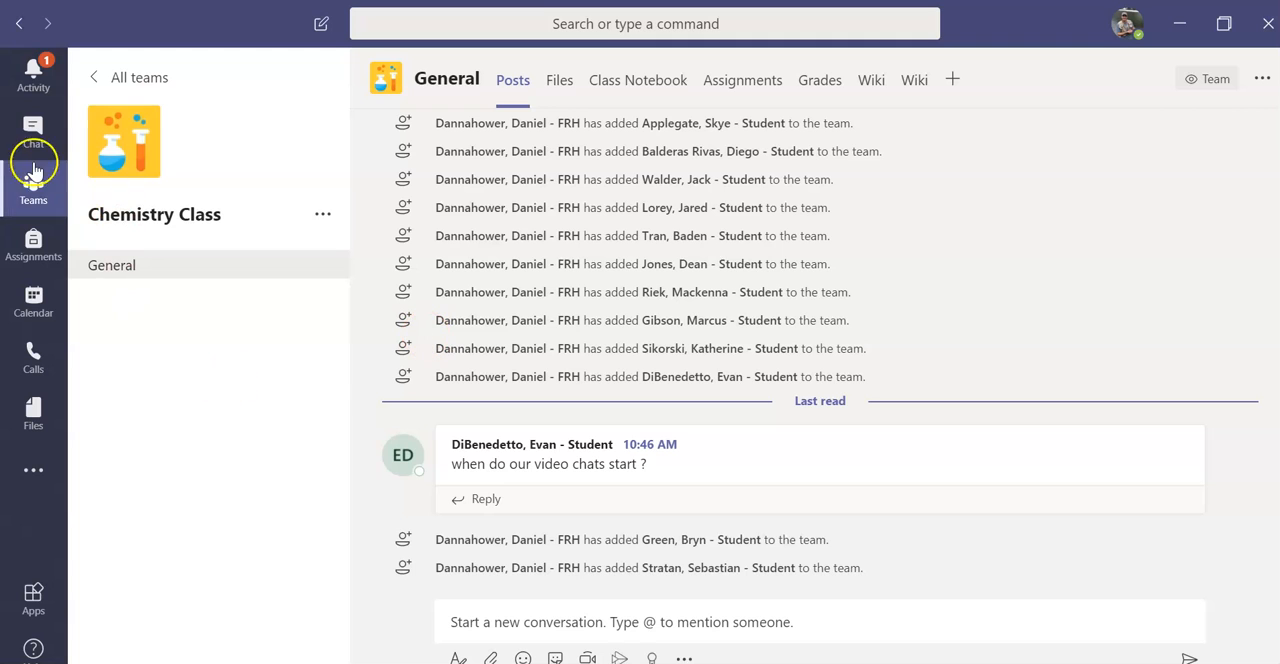
left_click(36, 138)
left_click(38, 205)
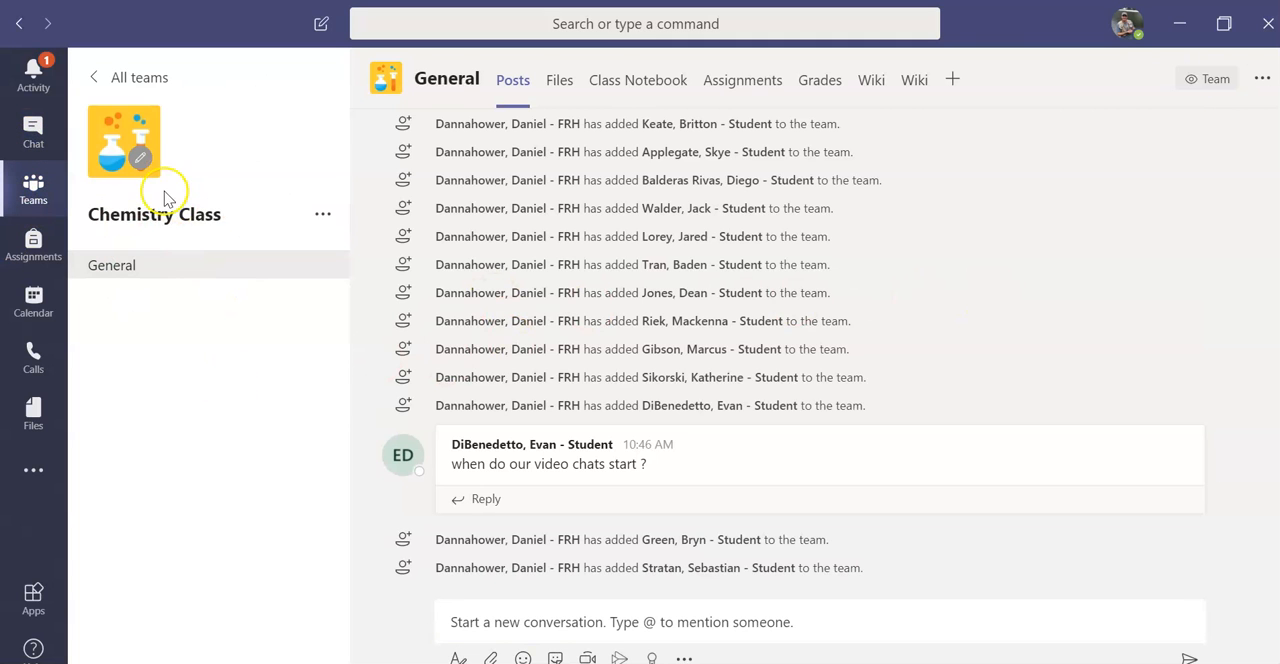
left_click(89, 68)
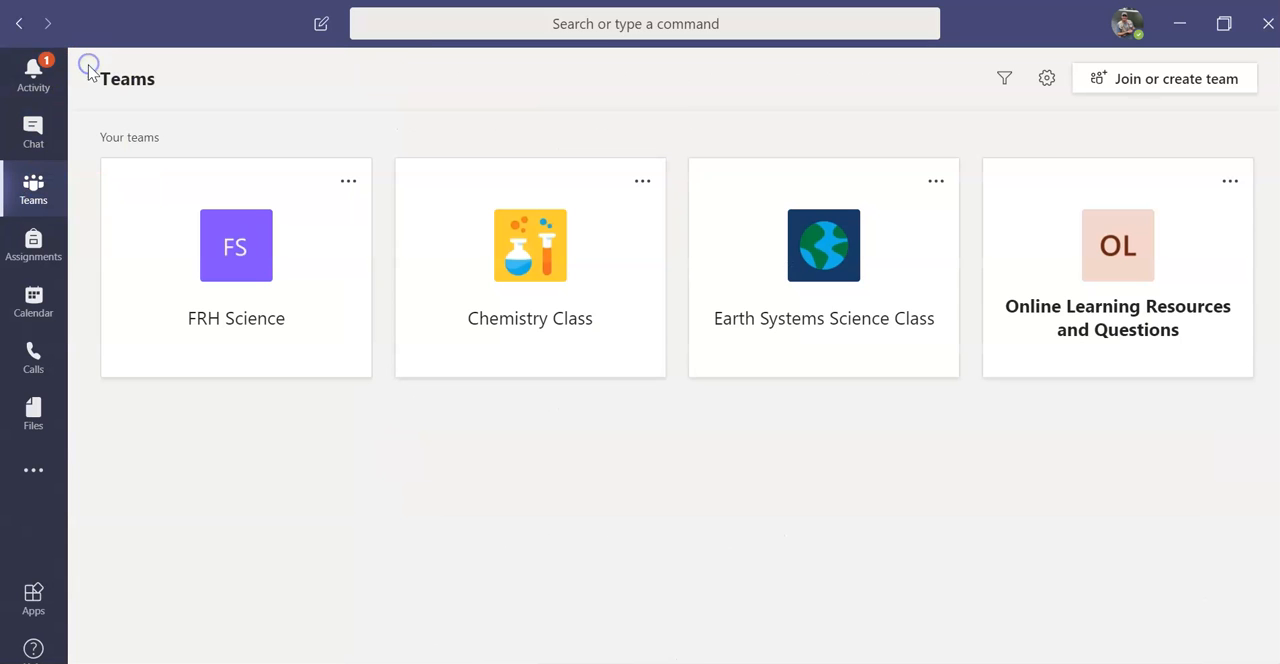
Step: Read the replies to the post requesting Teams directions in Earth Systems Science Class, and compare them with the private chats
left_click(840, 238)
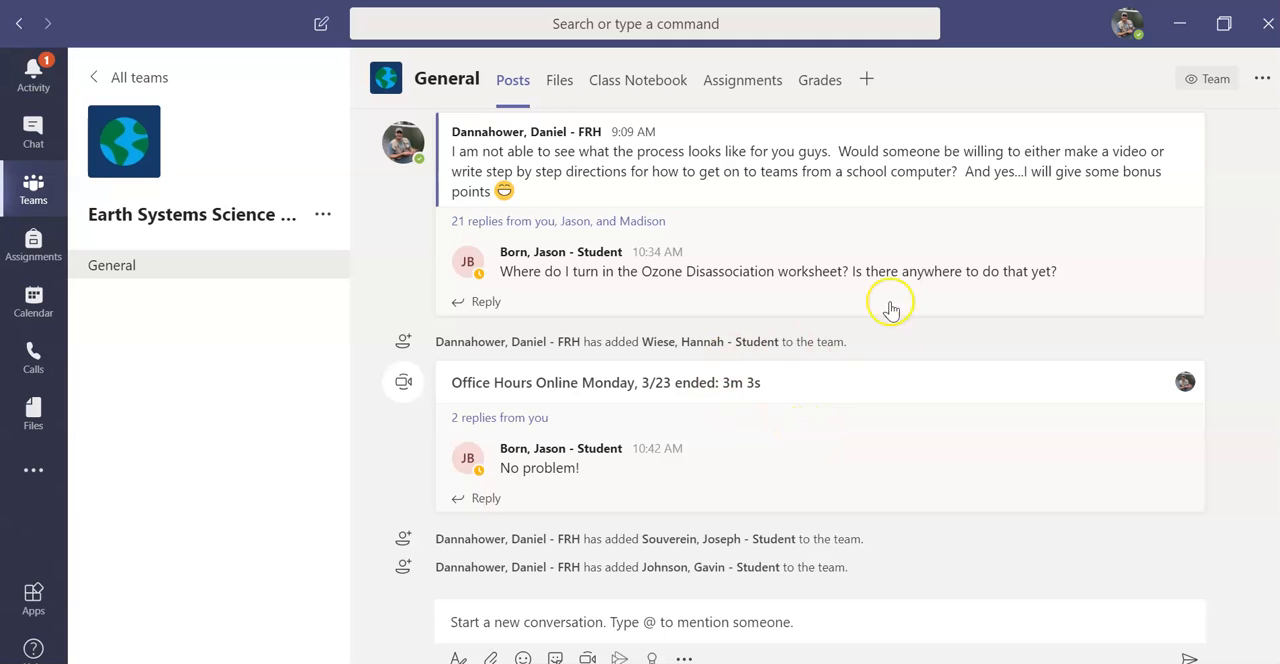
left_click(629, 222)
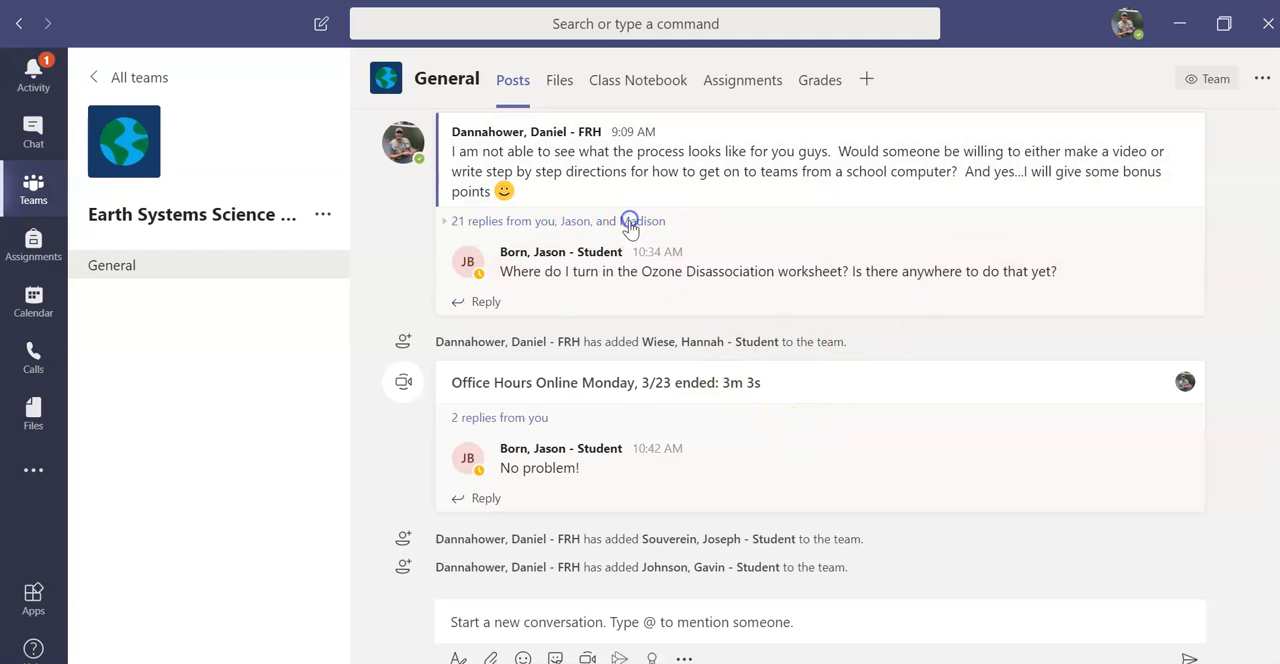
scroll(886, 374, "down", 6)
scroll(890, 380, "down", 10)
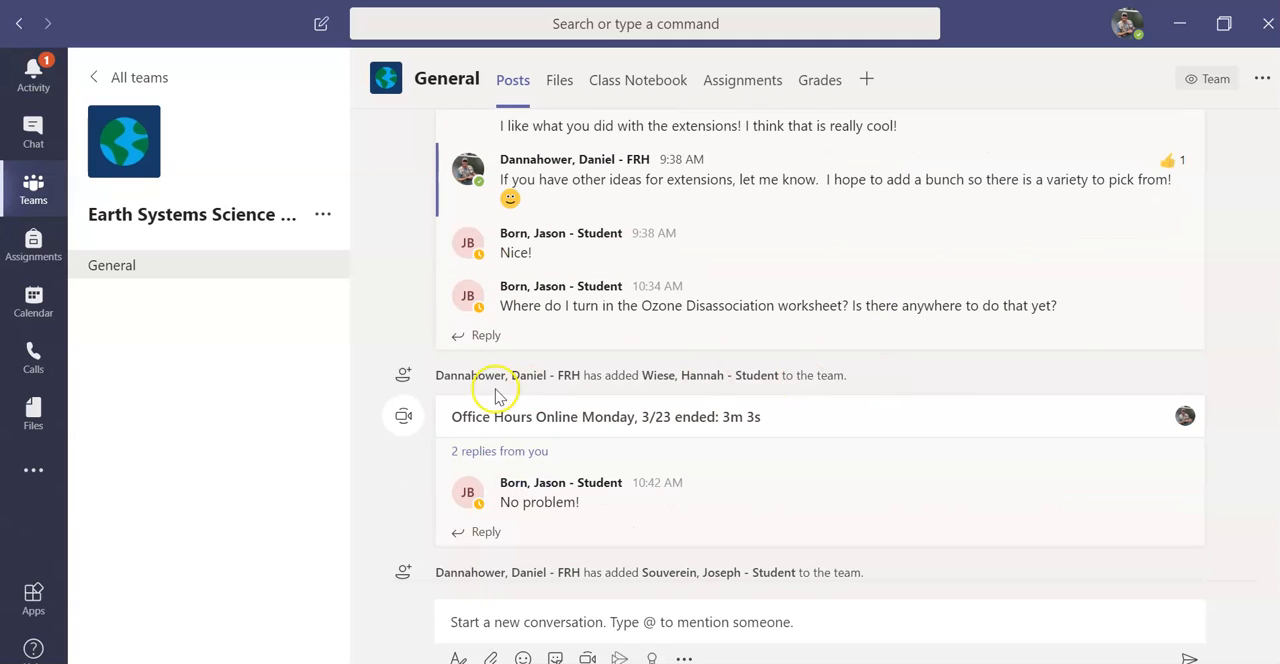
scroll(703, 330, "up", 5)
scroll(700, 330, "up", 8)
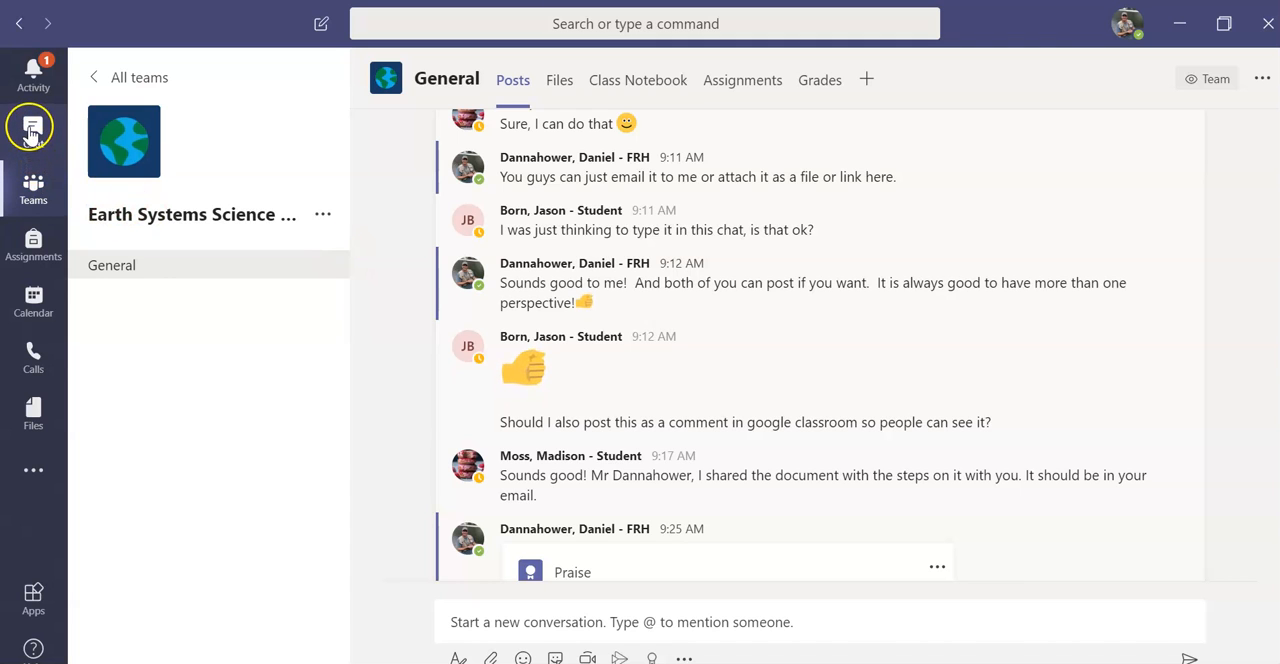
left_click(32, 130)
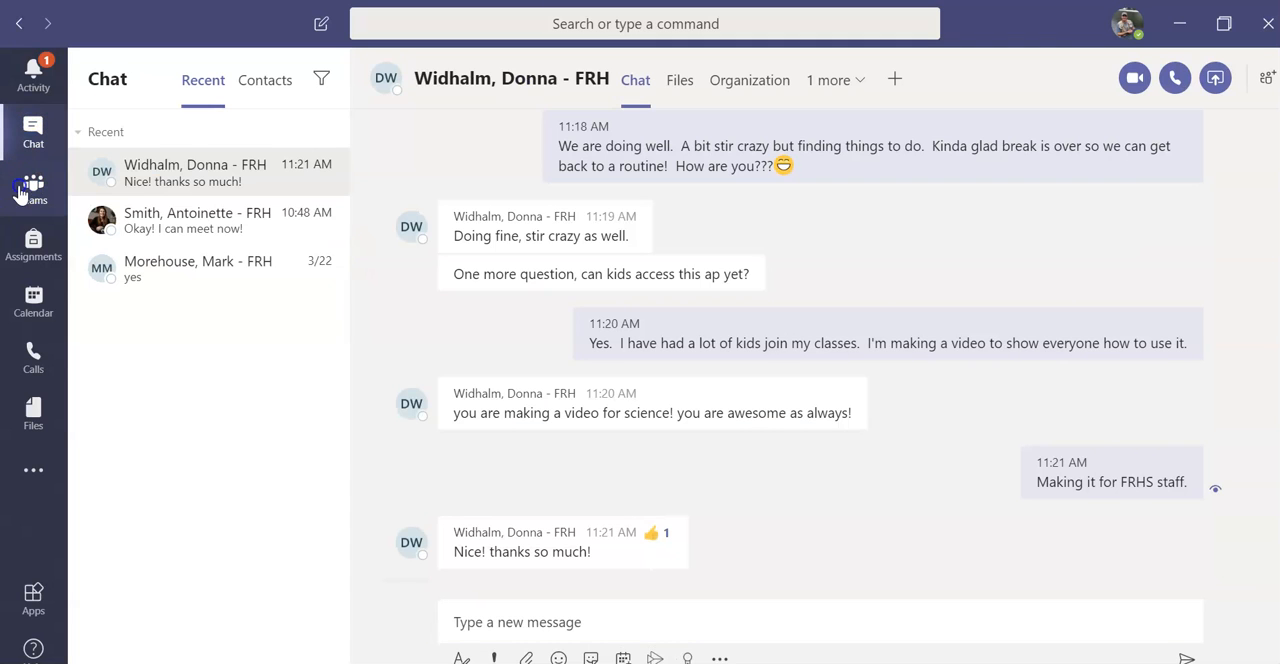
left_click(22, 190)
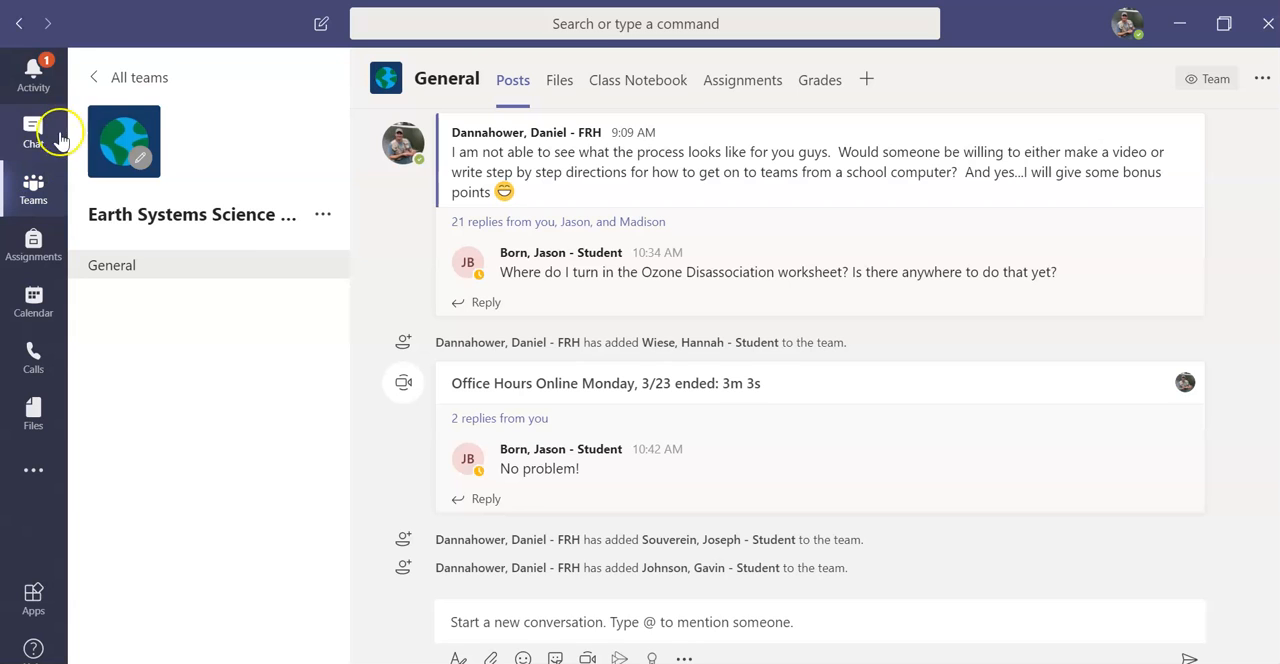
Step: Return to the list of all teams and open the page for joining or creating a team
left_click(122, 77)
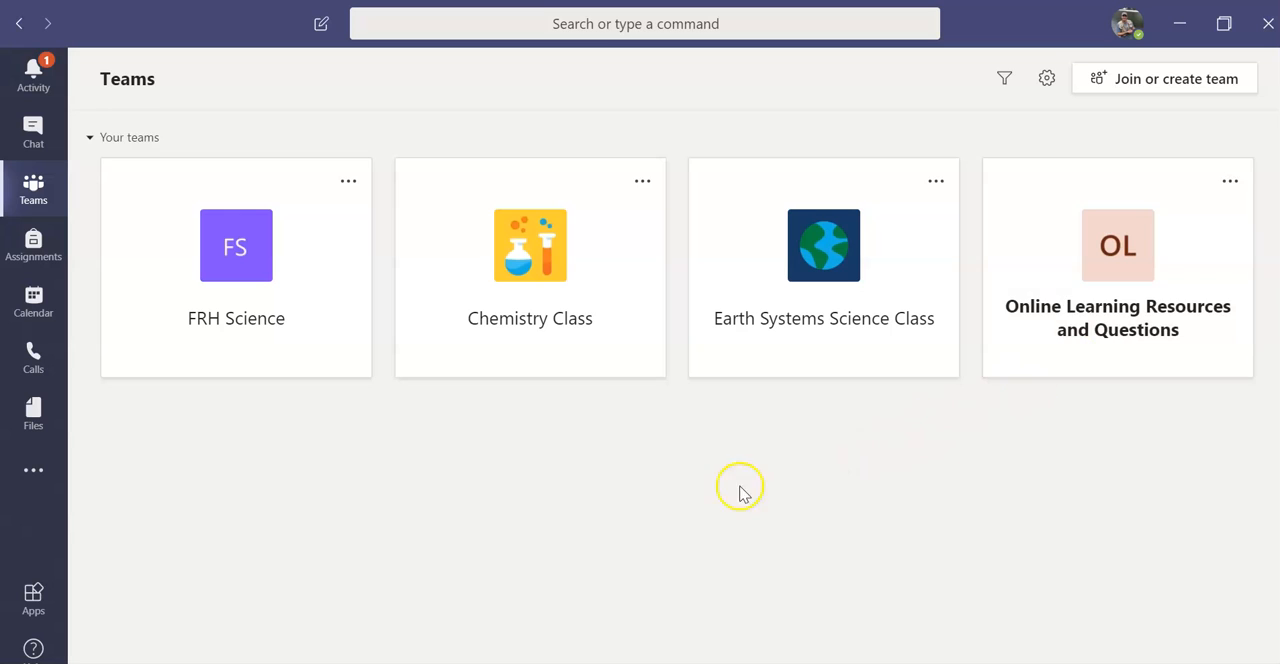
left_click(186, 486)
left_click(1157, 90)
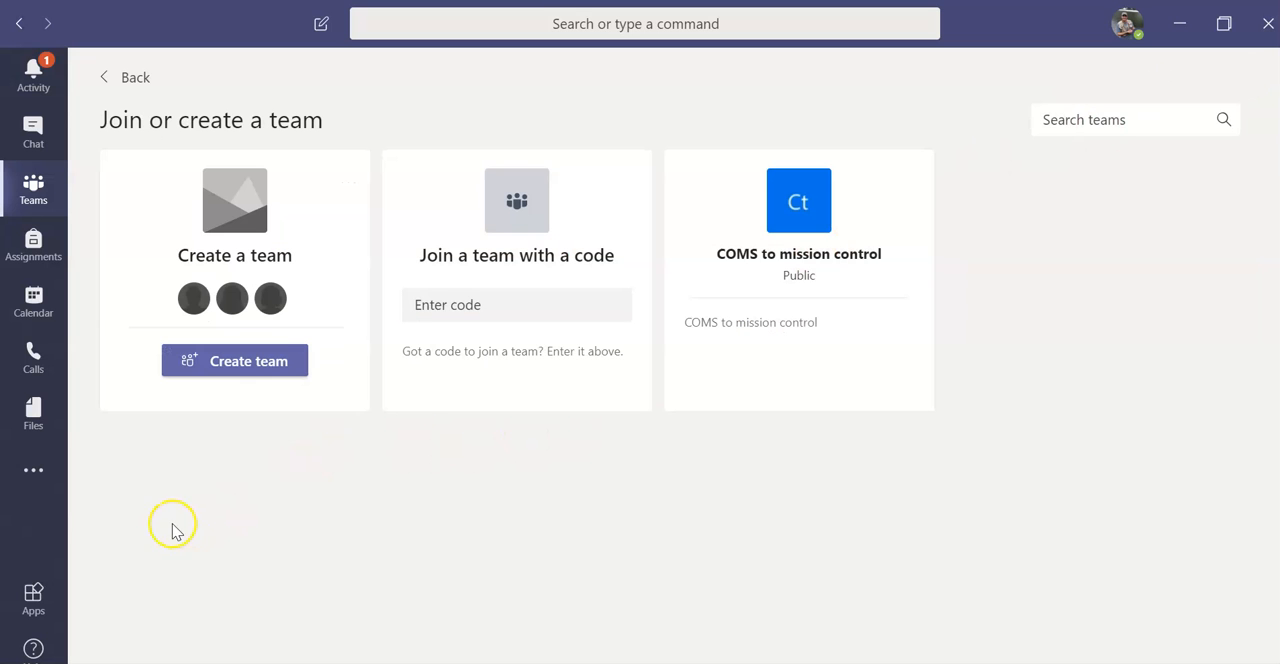
left_click(225, 365)
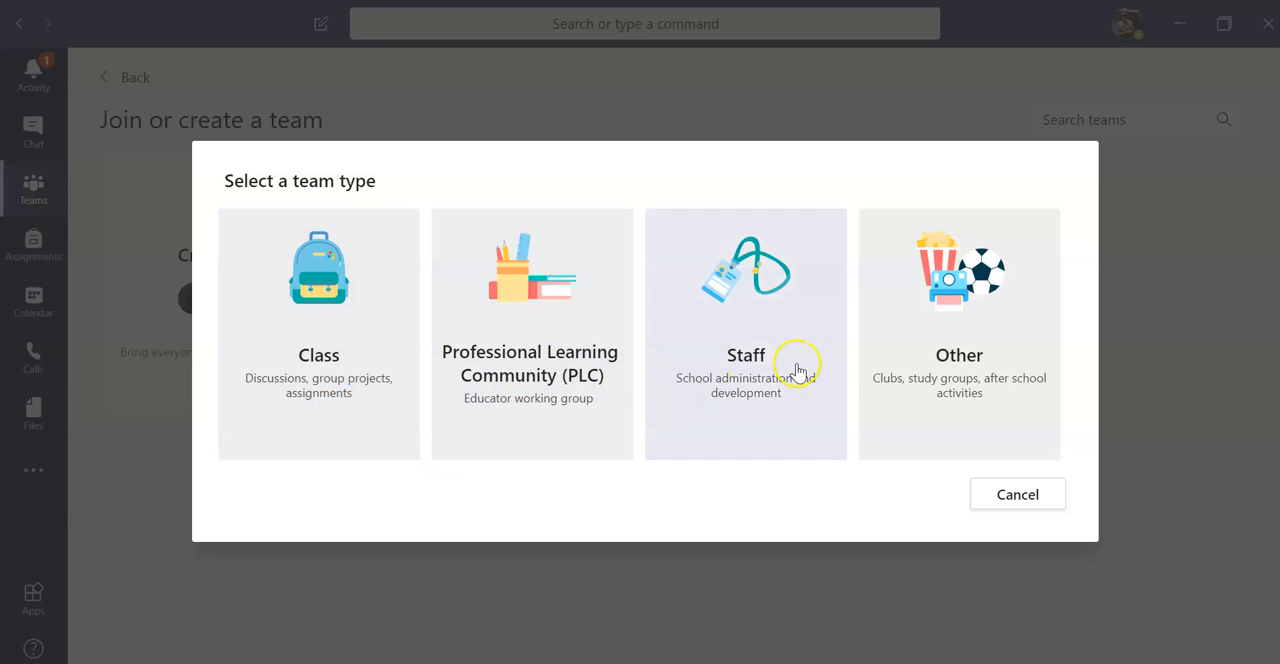
left_click(341, 413)
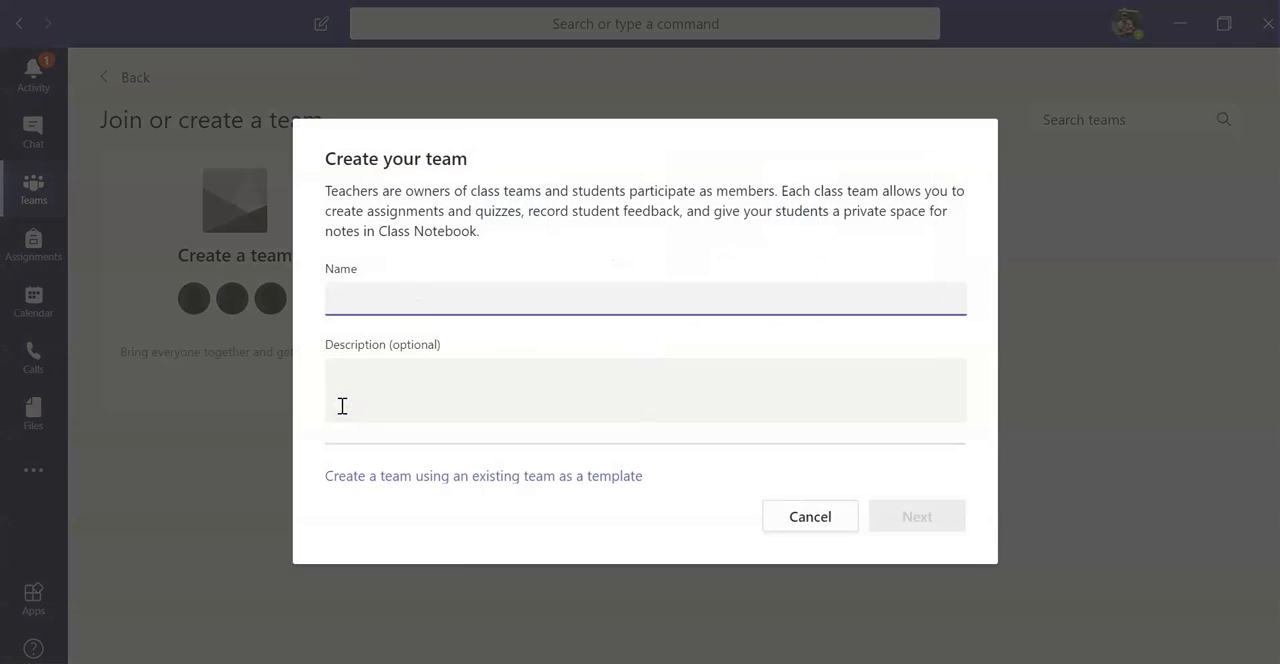
left_click(413, 300)
left_click(420, 372)
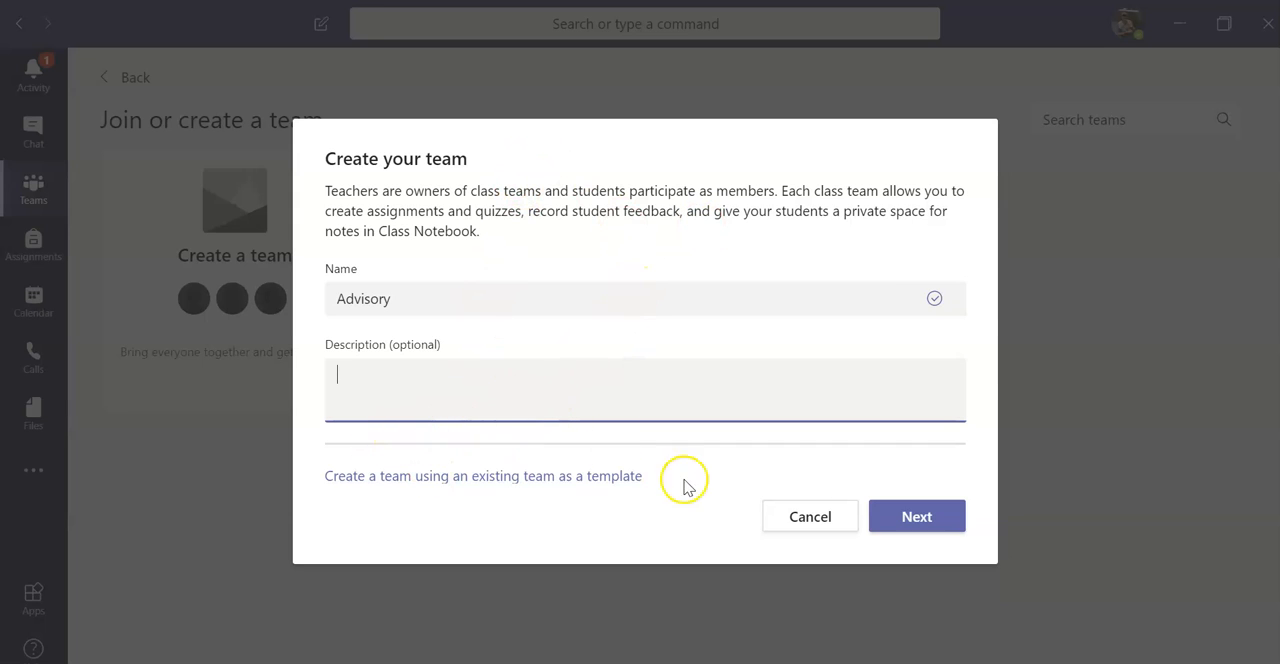
left_click(805, 512)
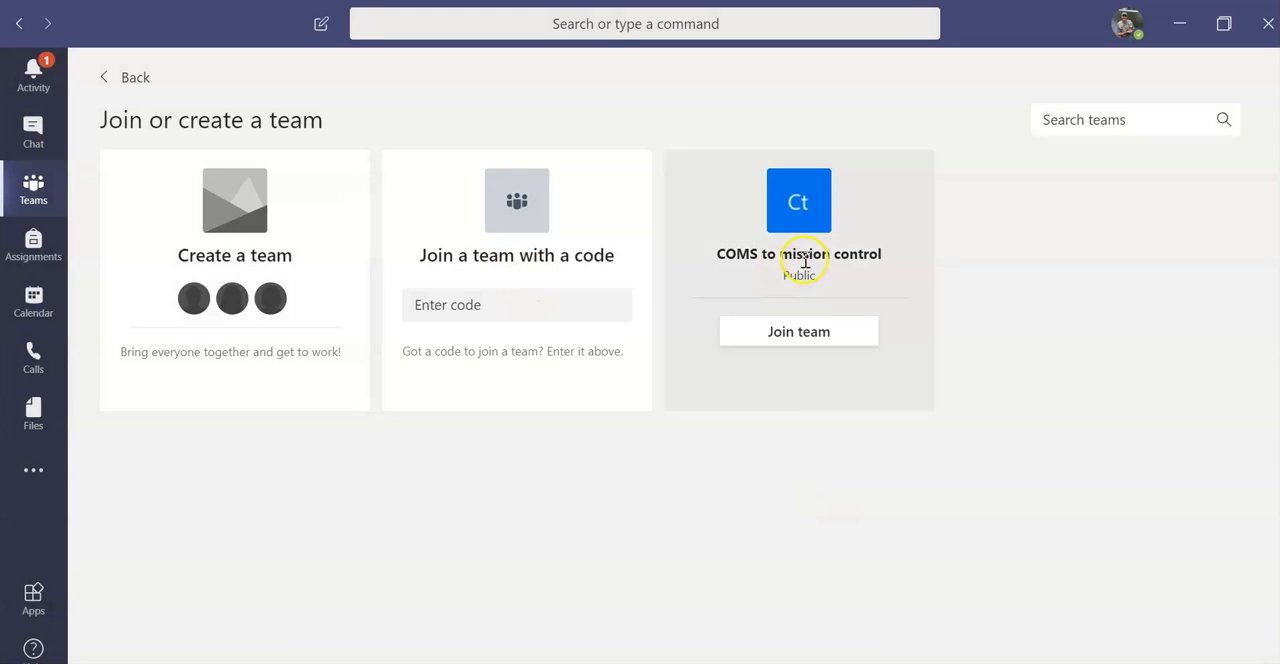
Step: Examine the privacy options for a new Professional Learning Community (PLC) team, and cancel its creation
mouse_move(214, 249)
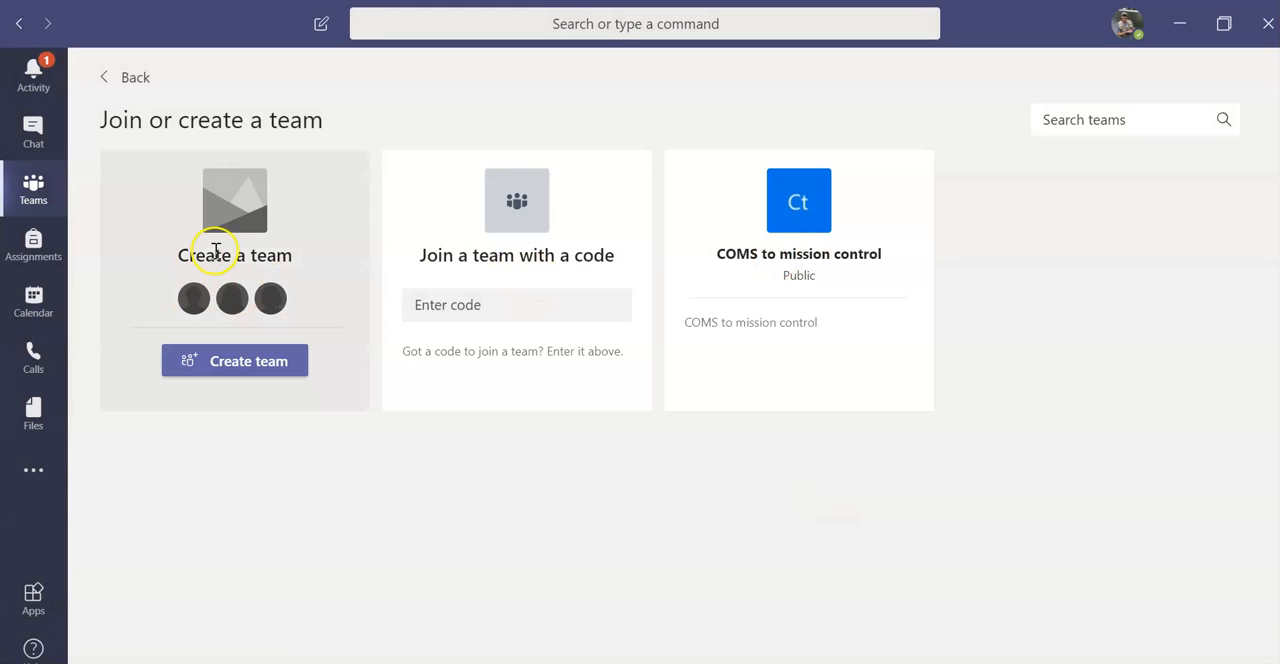
left_click(225, 365)
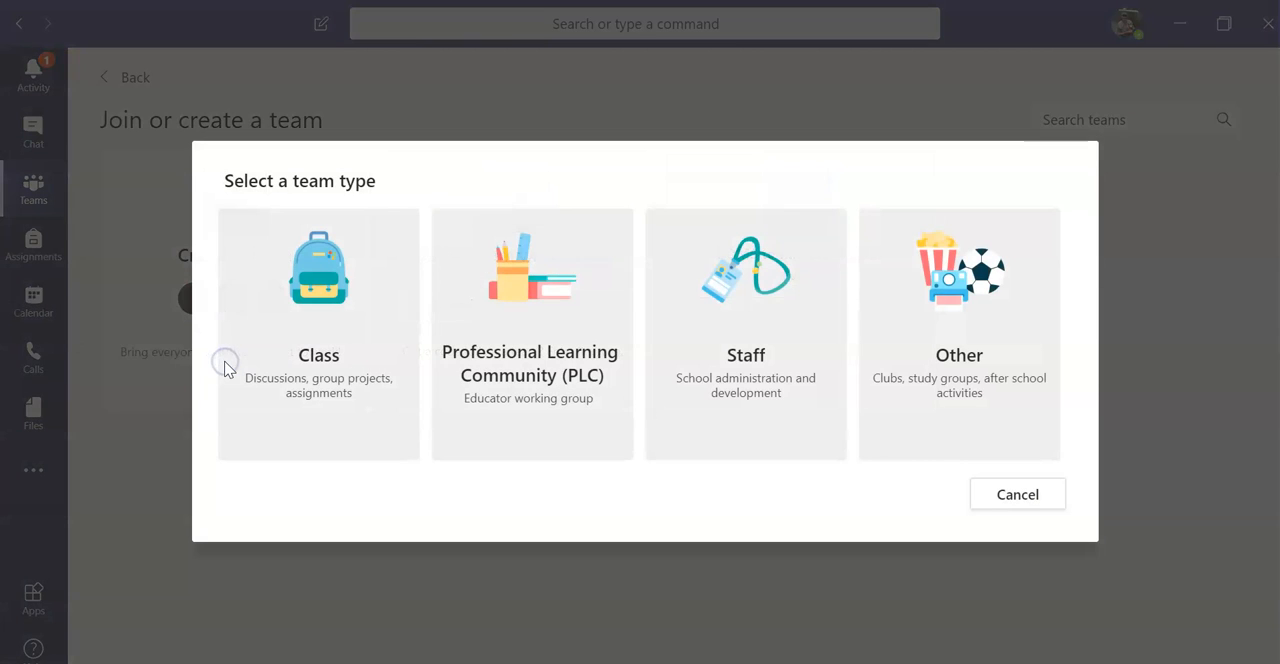
left_click(553, 372)
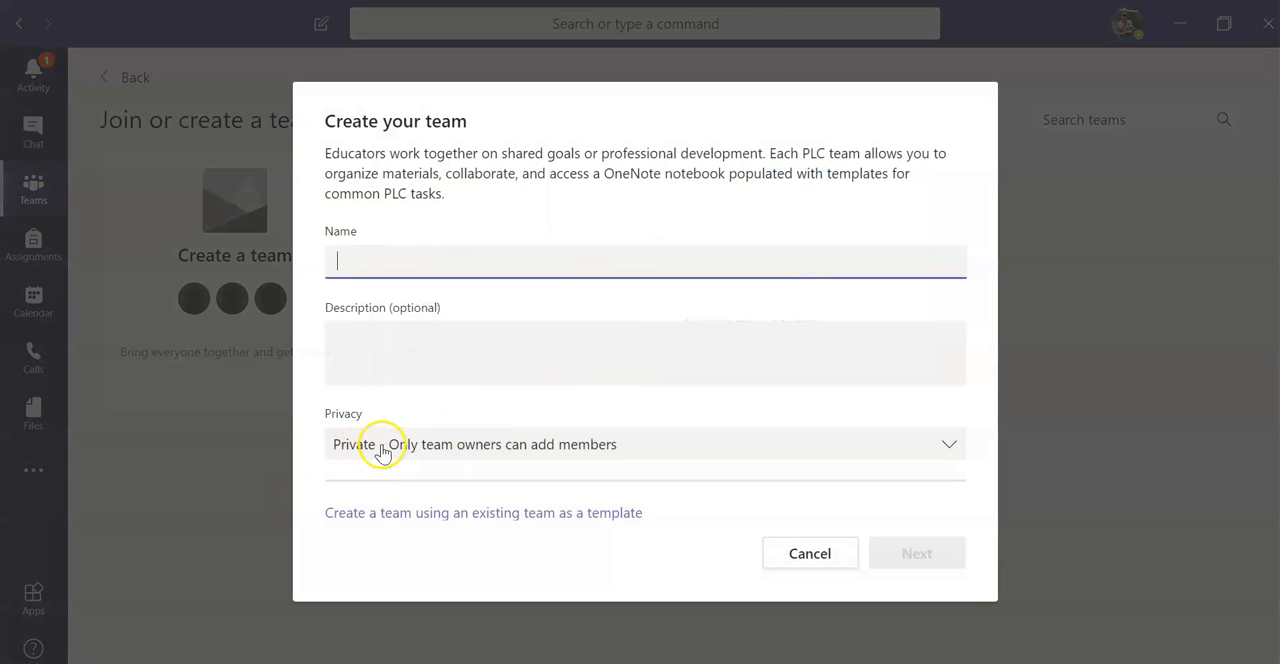
left_click(447, 443)
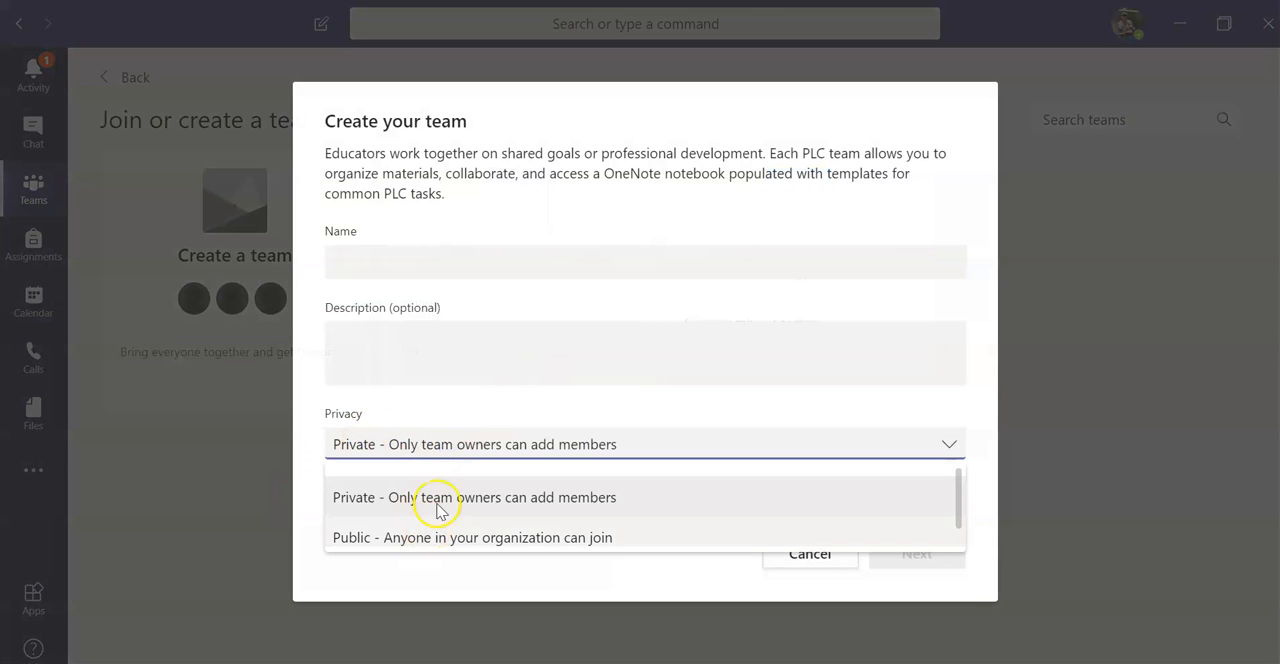
left_click(442, 452)
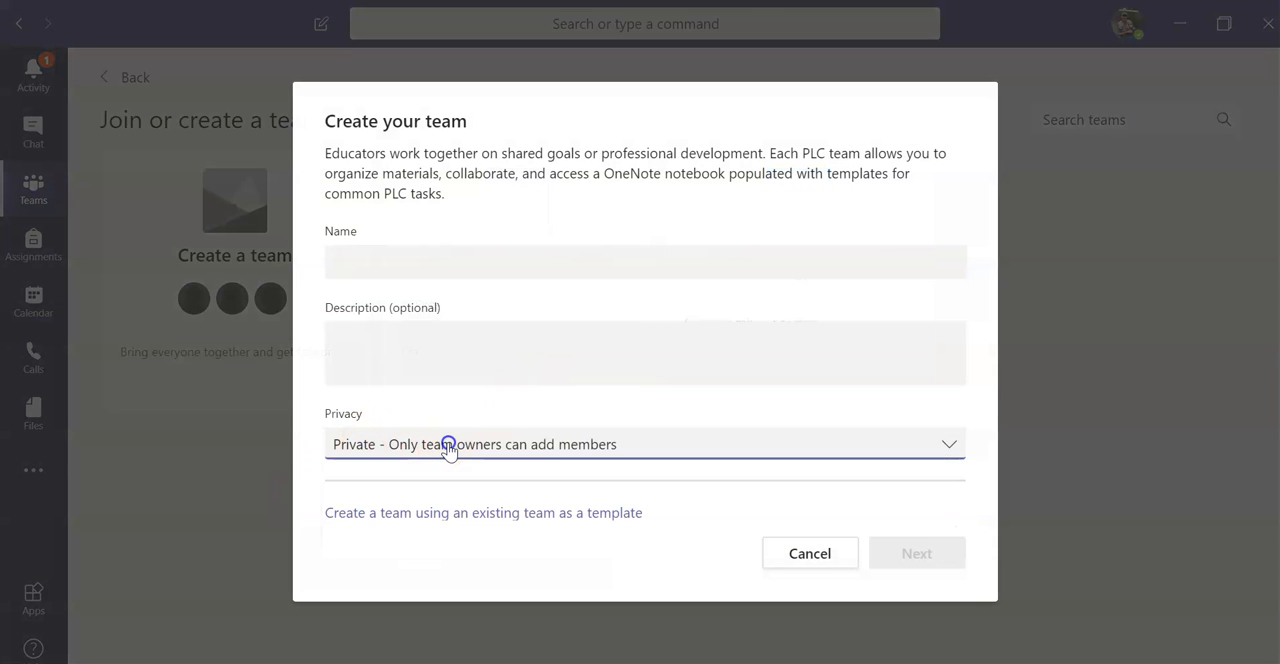
left_click(797, 556)
Step: Create a Class team named Advisory without a description
mouse_move(274, 334)
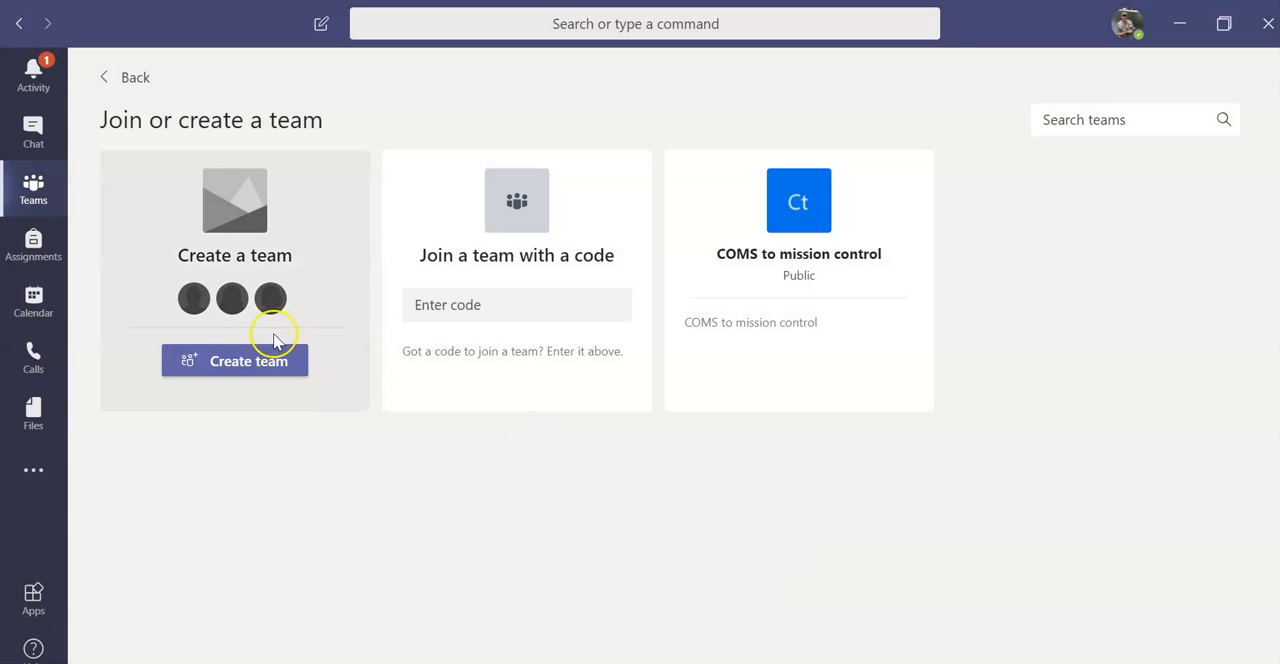
left_click(240, 372)
left_click(331, 363)
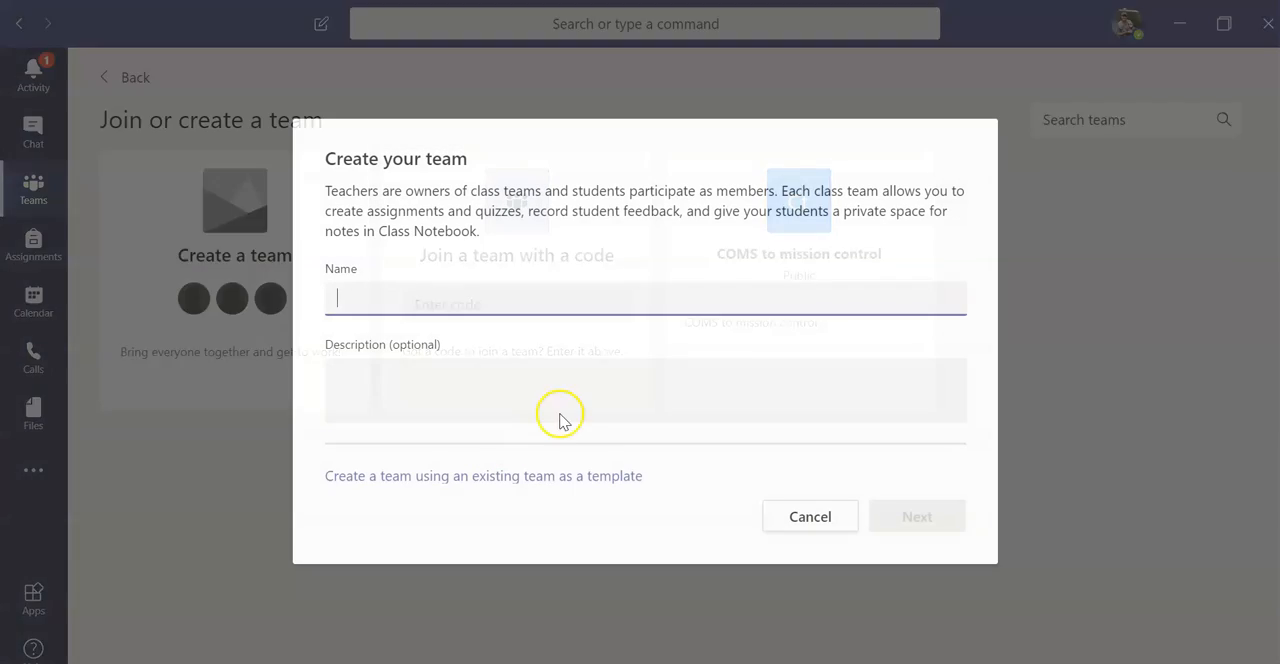
left_click(415, 300)
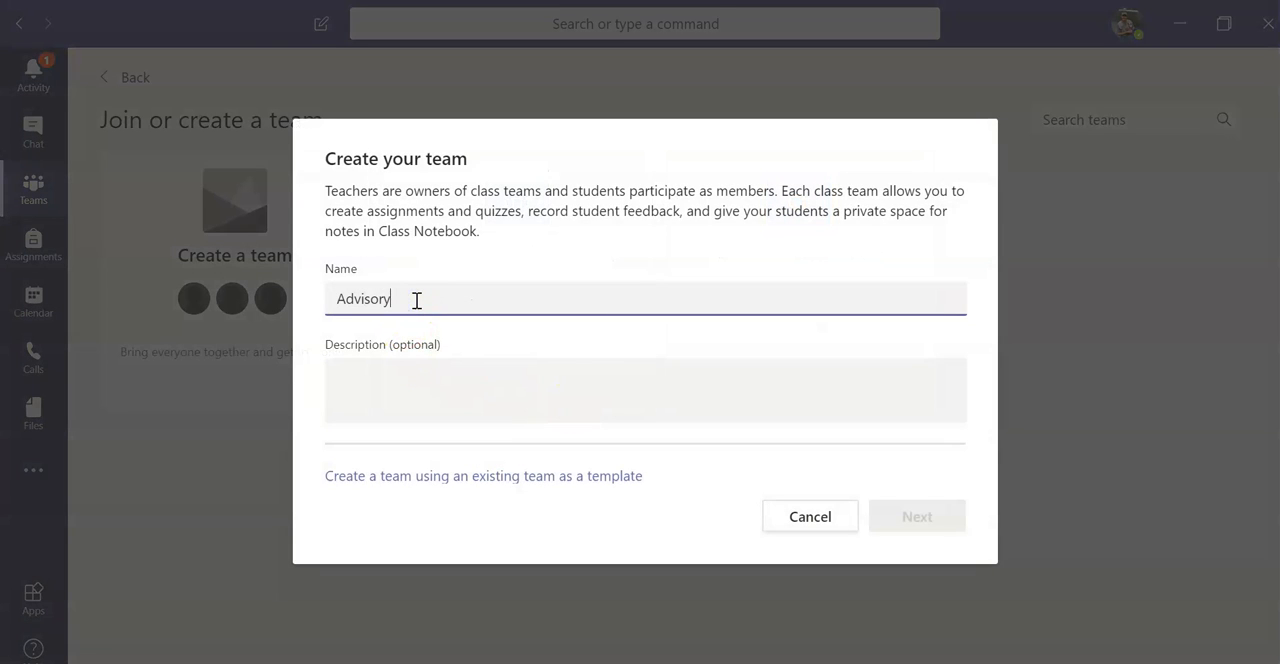
left_click(905, 515)
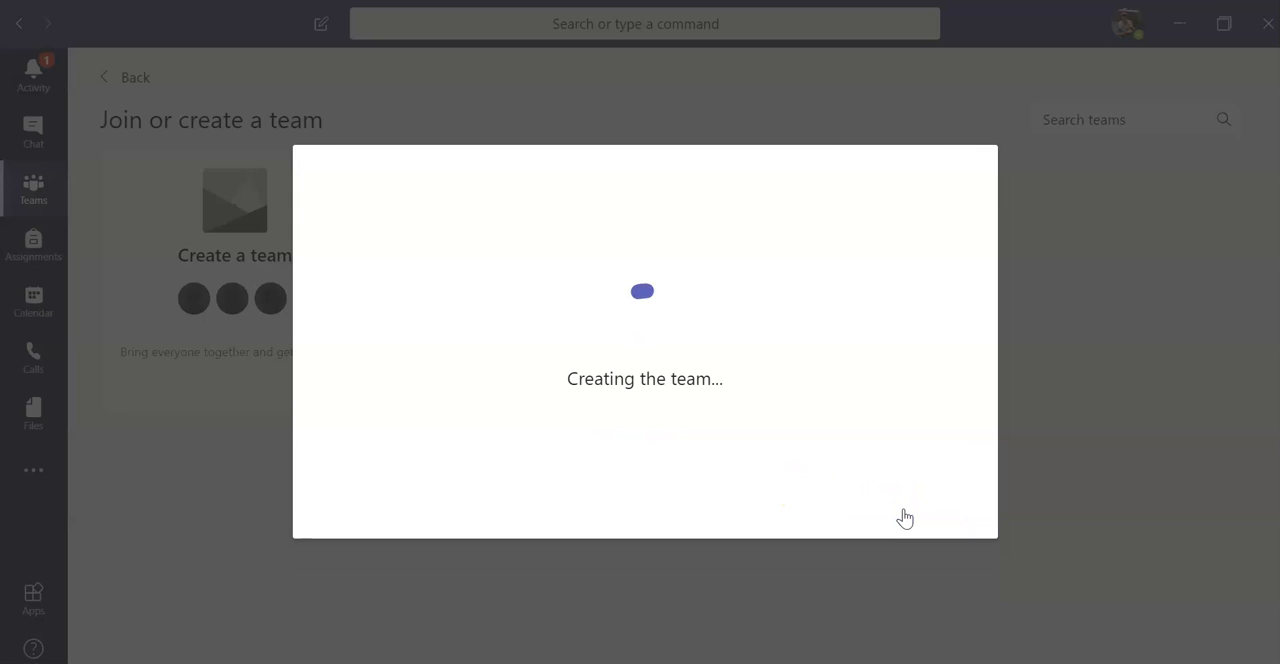
left_click(847, 467)
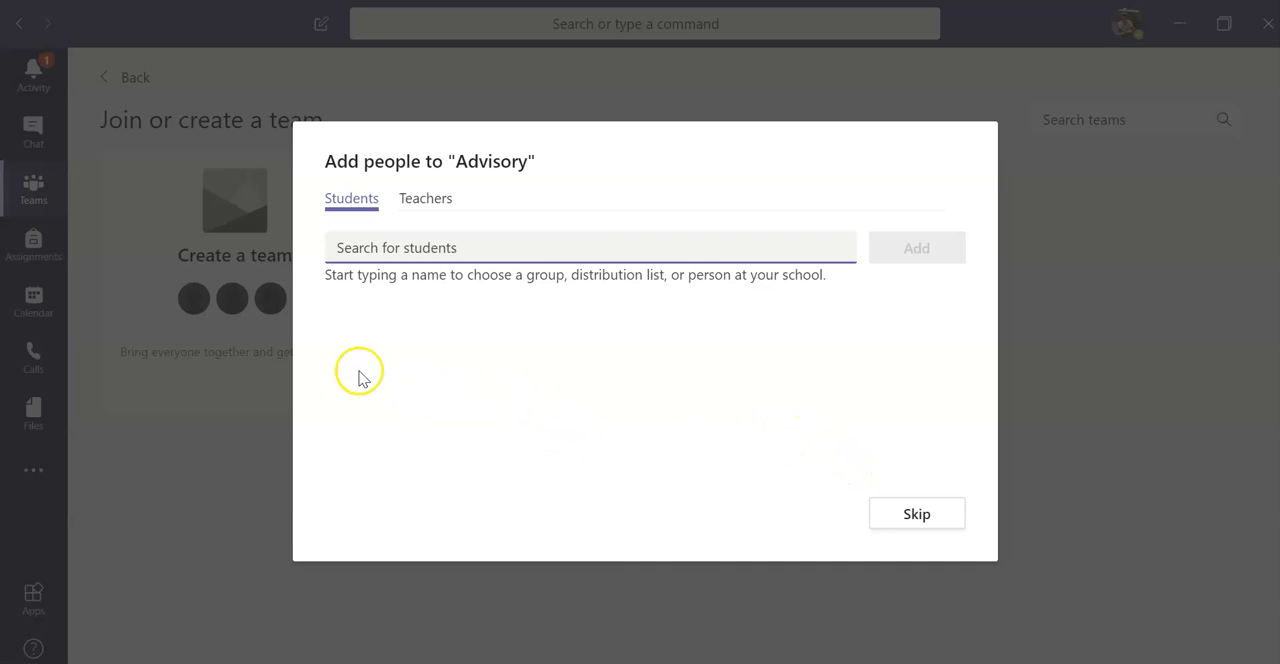
Step: View the teacher and student searches for adding people to Advisory, and skip adding members
left_click(440, 212)
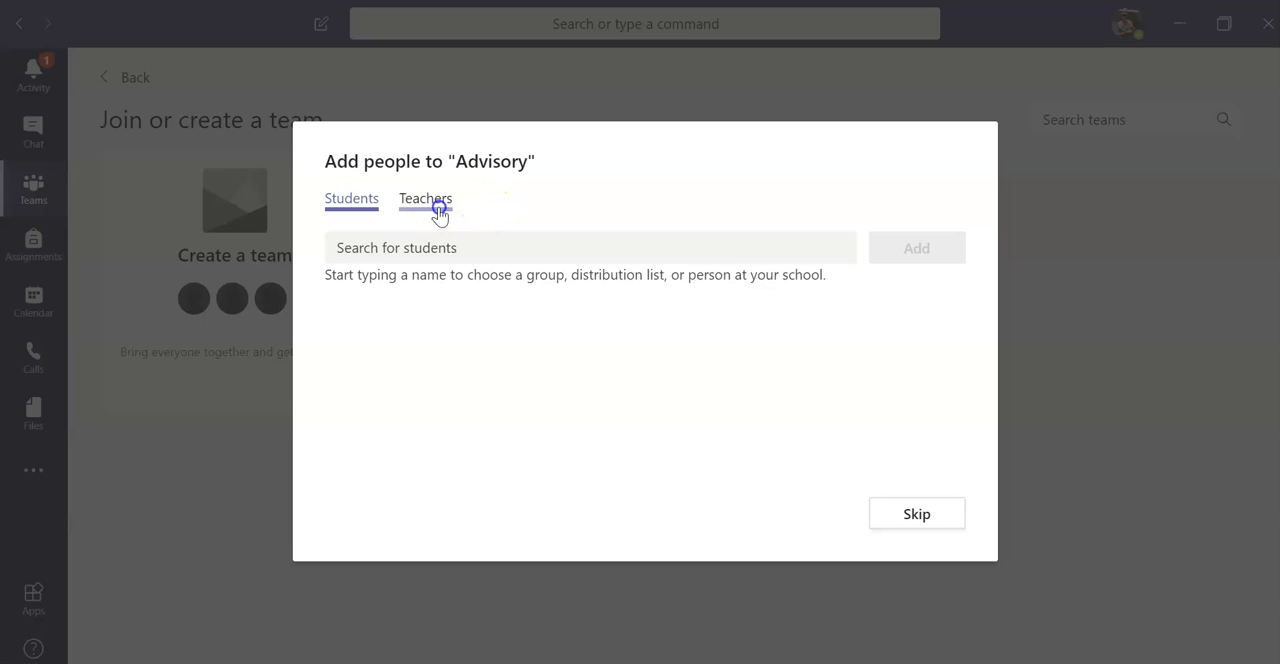
left_click(366, 208)
left_click(470, 248)
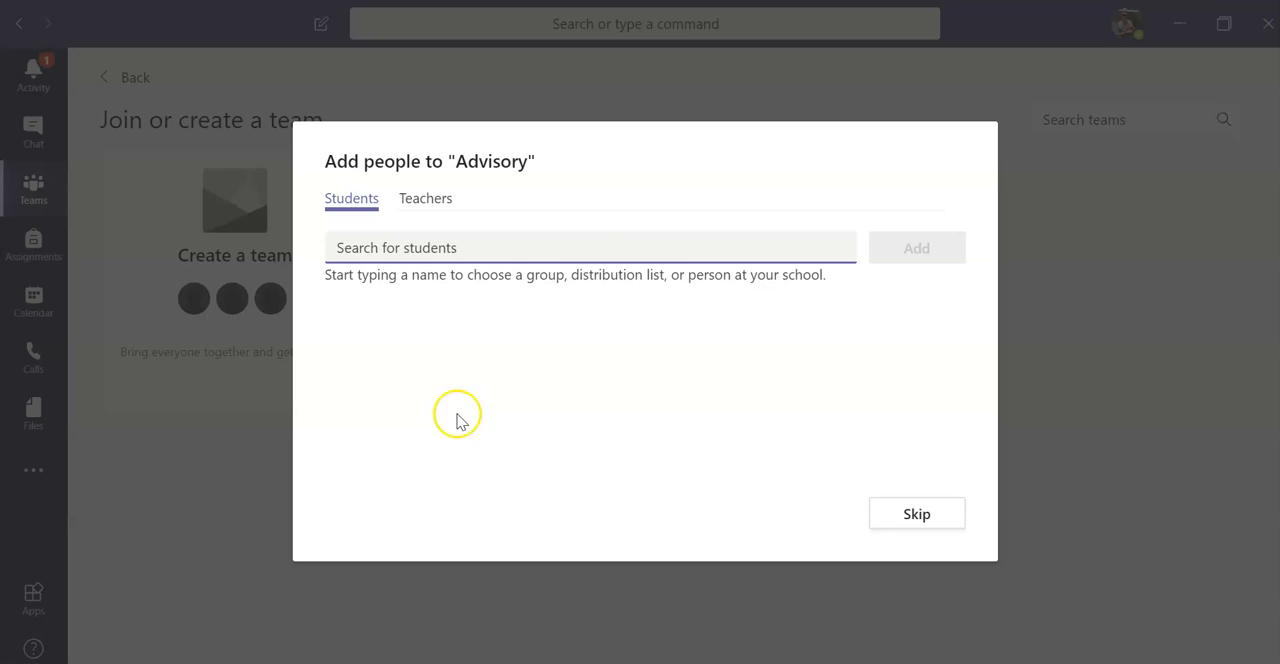
left_click(908, 515)
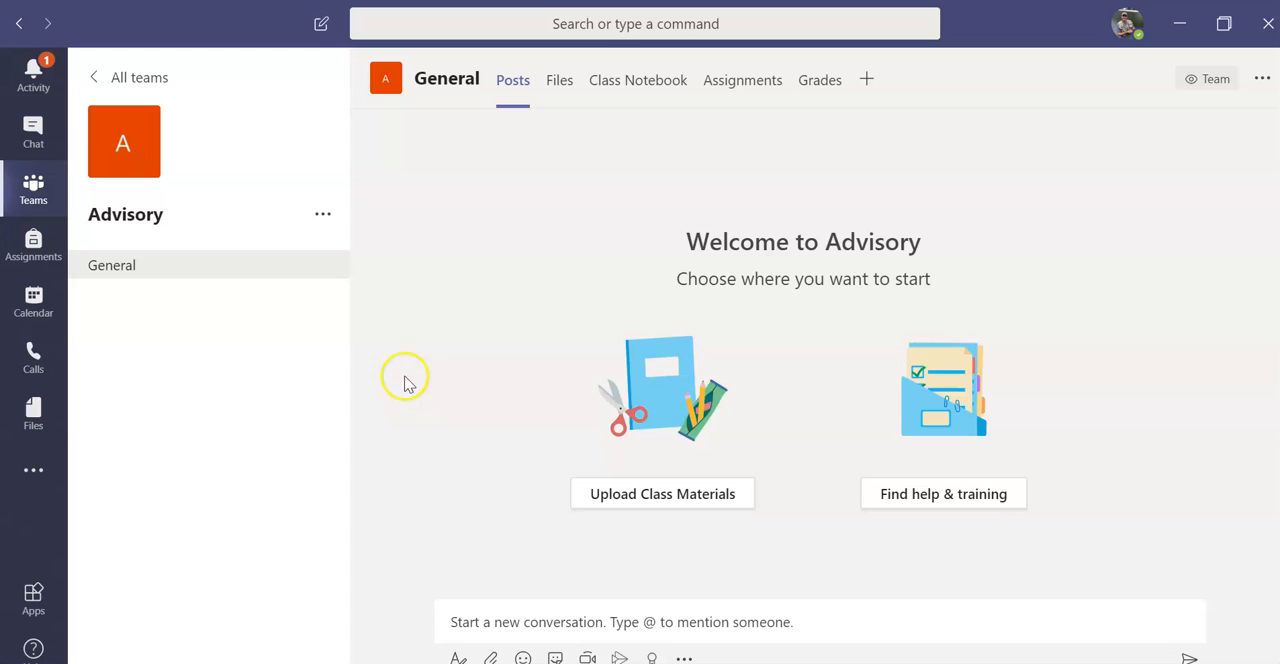
Step: Look through the Posts, Files, Class Notebook, Assignments and Grades pages of Advisory's General channel and its team options, and return to Posts
left_click(518, 87)
left_click(565, 100)
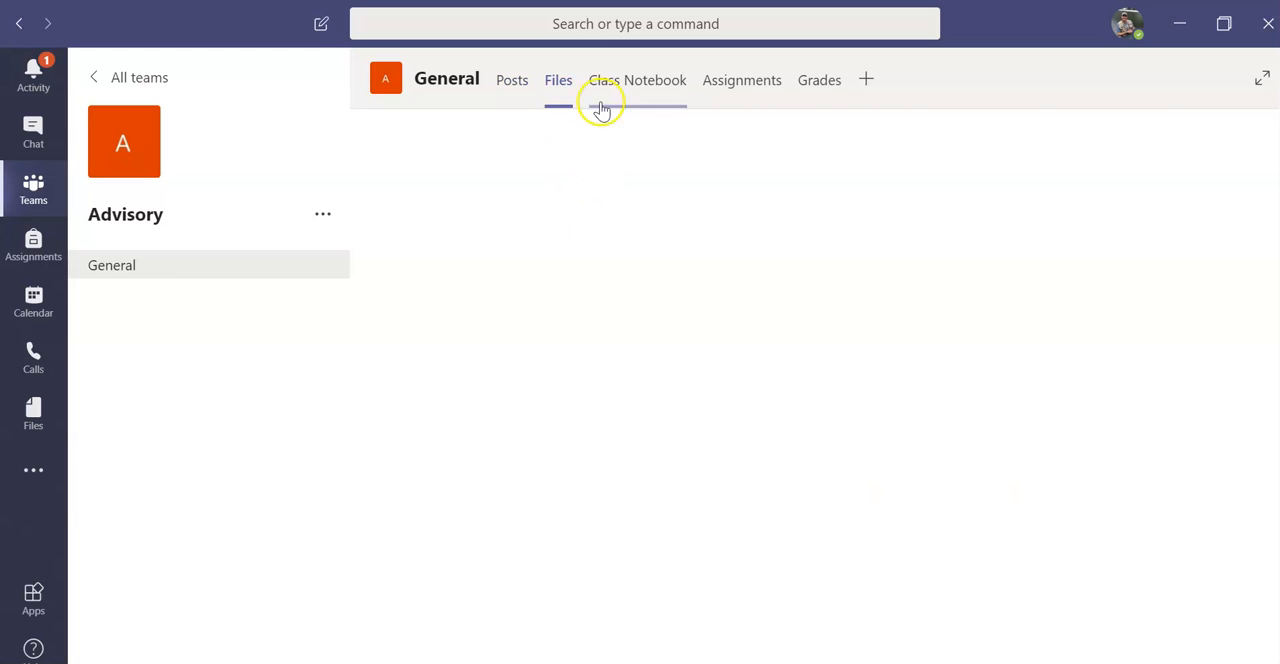
left_click(645, 88)
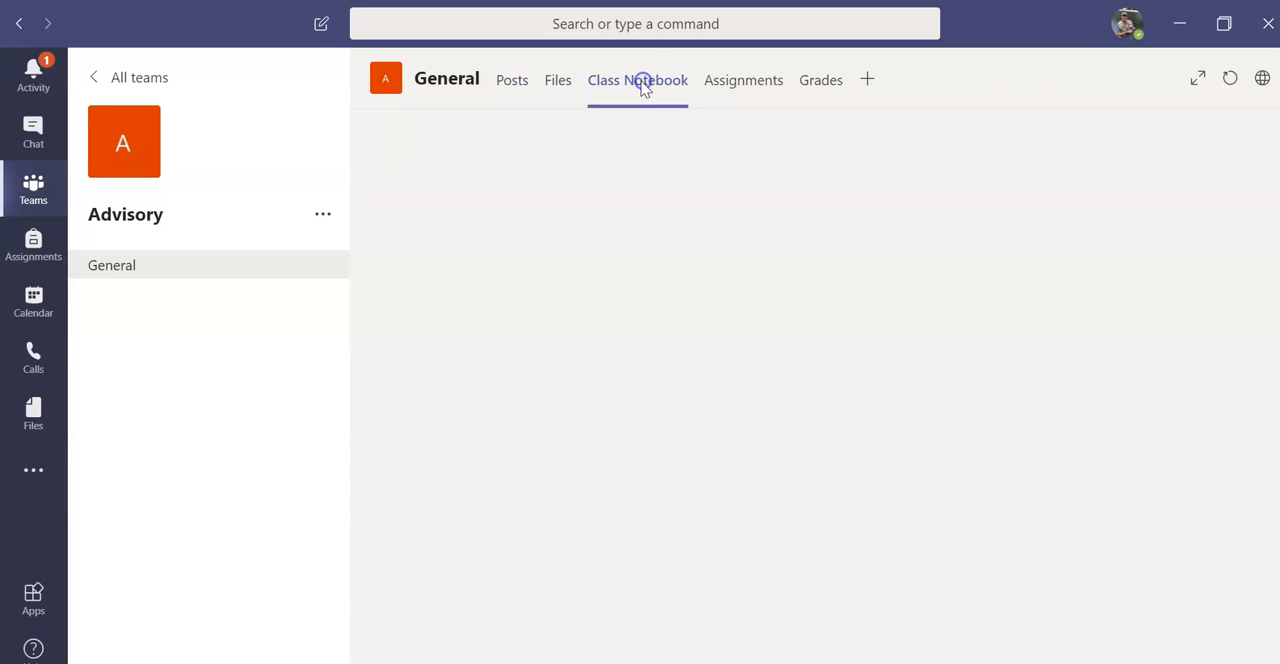
left_click(745, 90)
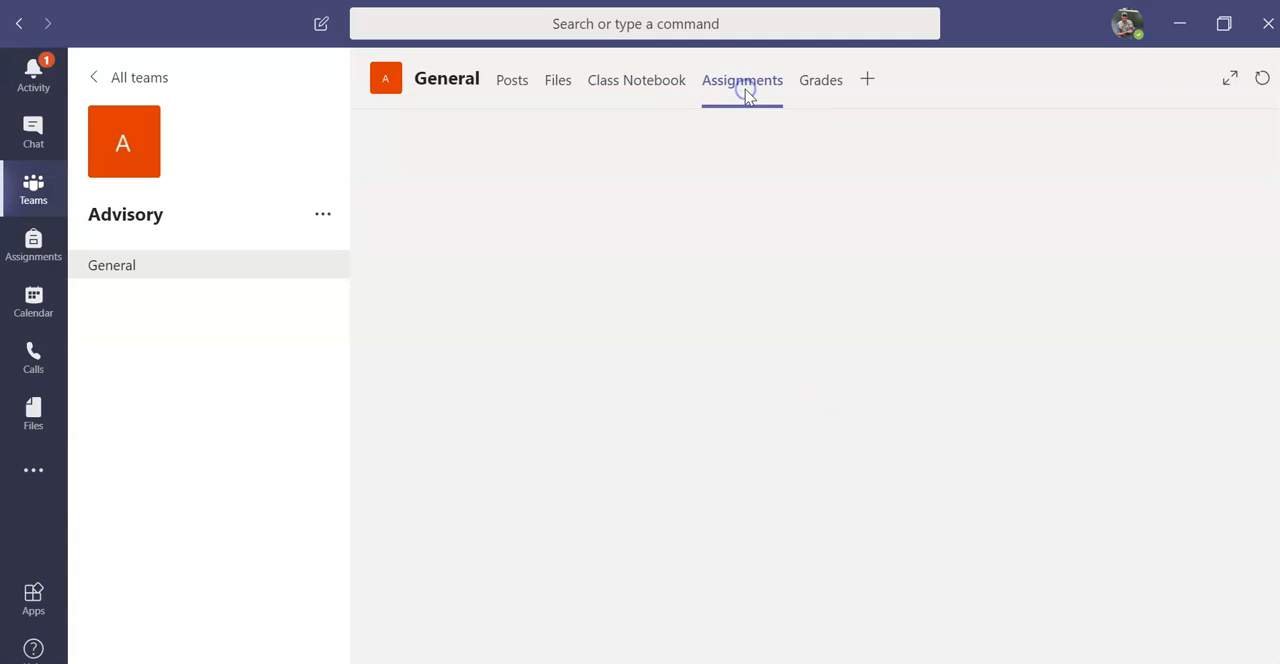
left_click(814, 86)
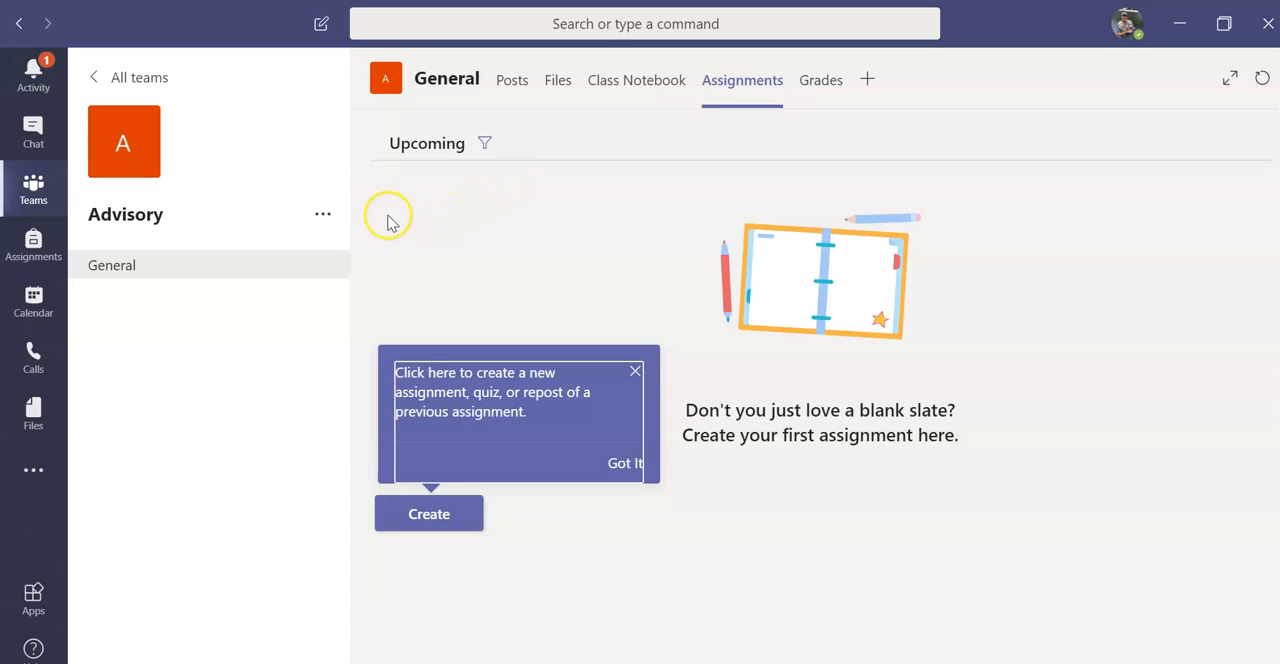
left_click(323, 214)
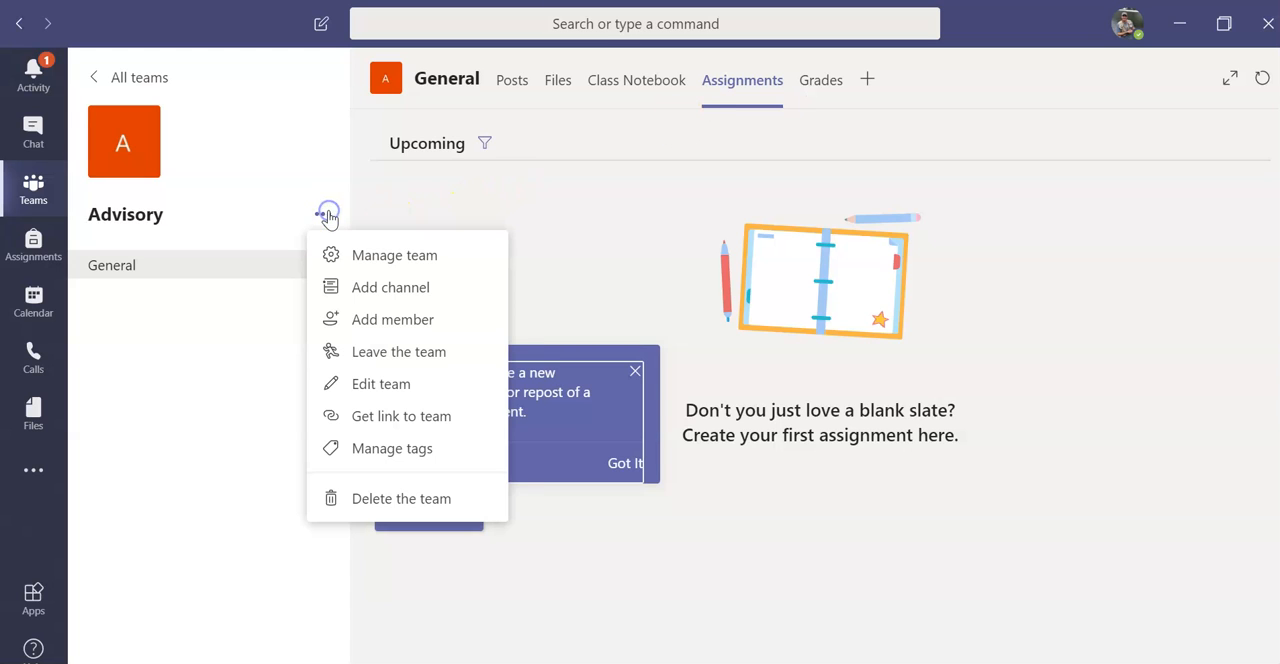
left_click(221, 330)
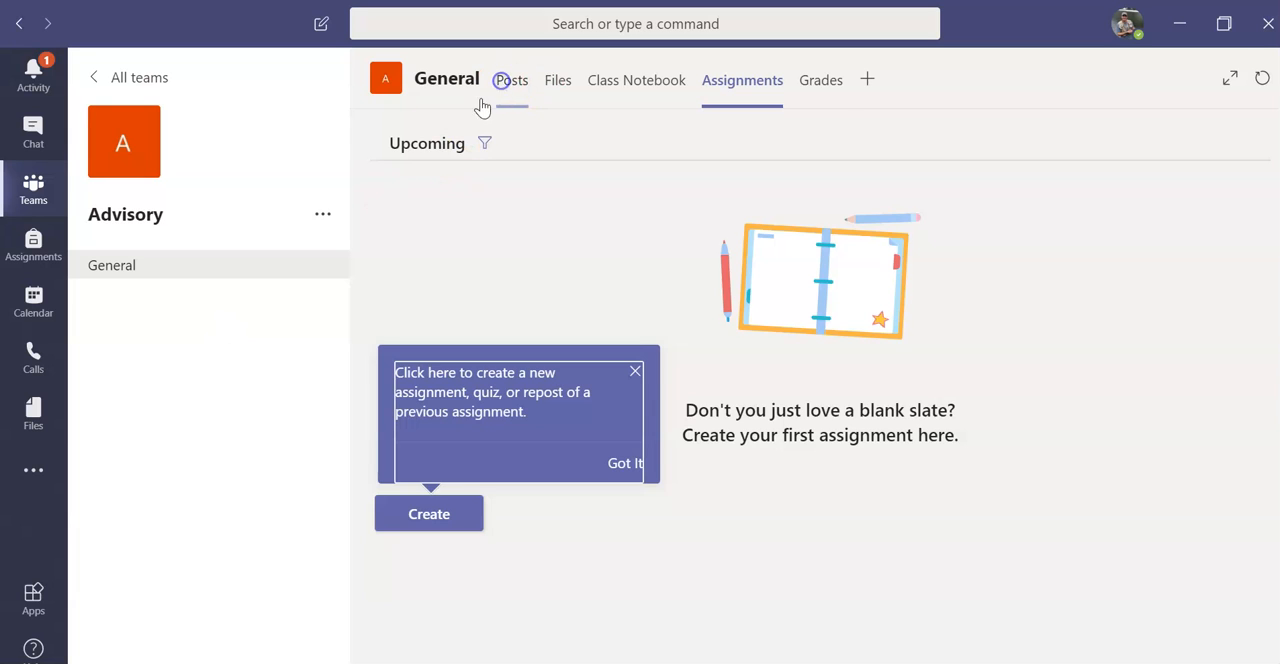
left_click(506, 84)
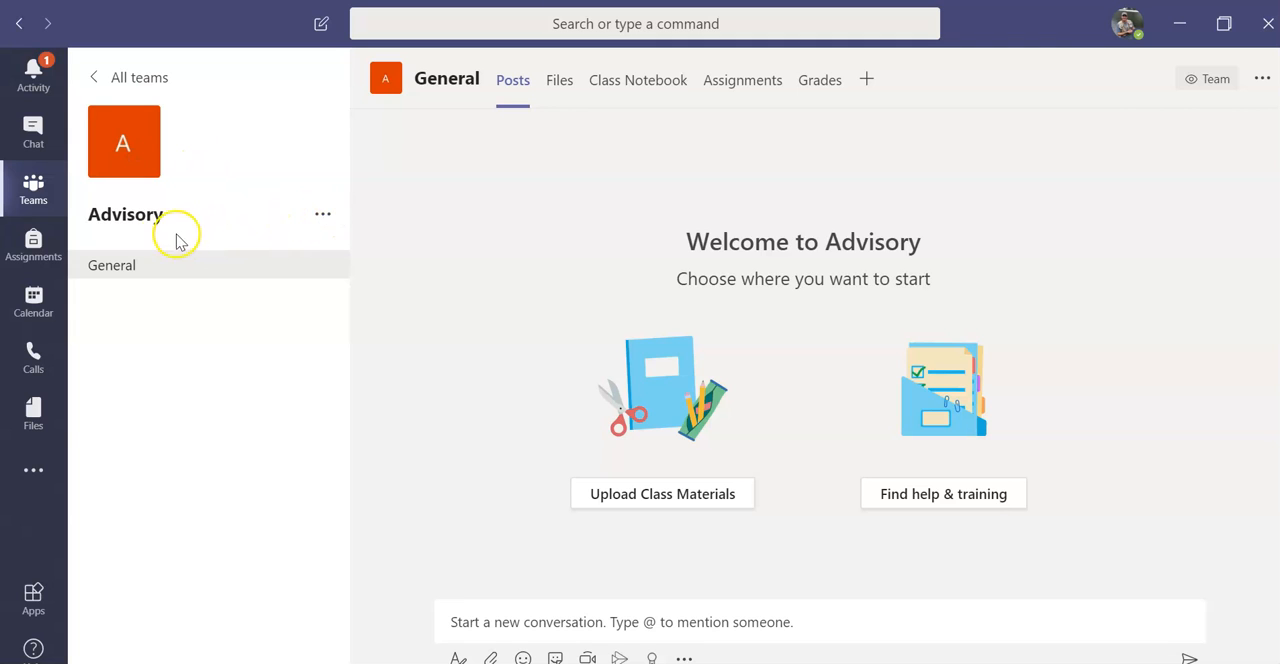
Step: View the member list on Advisory's team management page, and return to the list of all teams
left_click(323, 214)
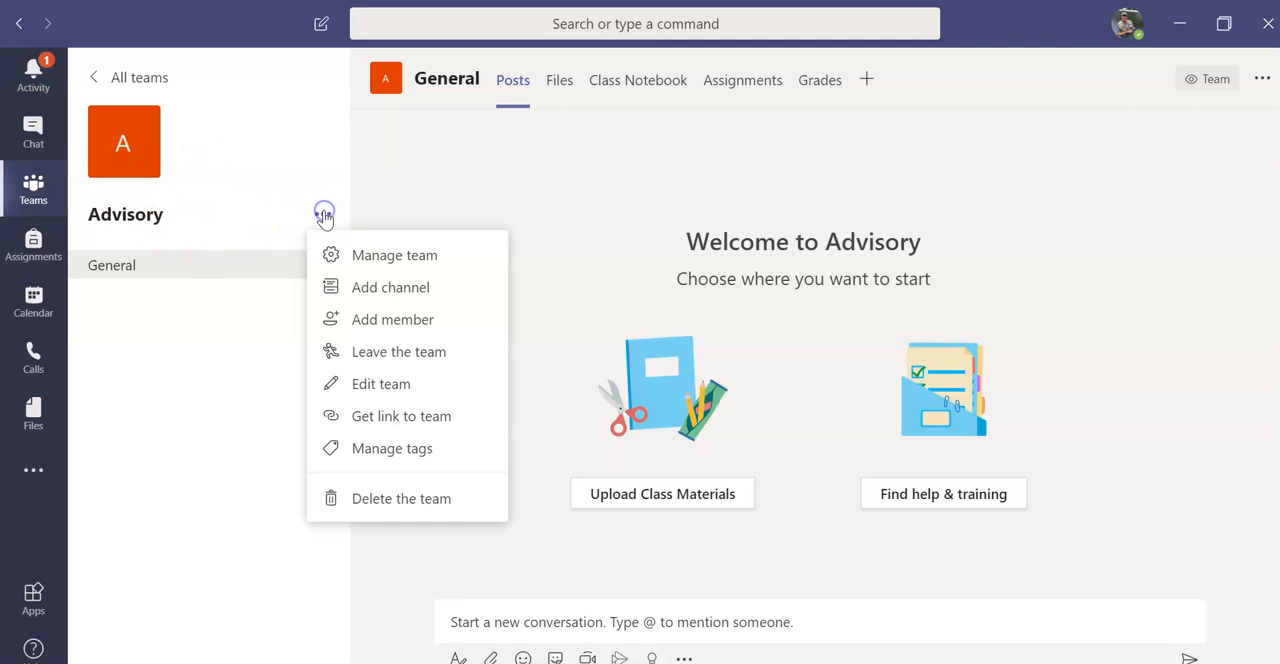
left_click(389, 257)
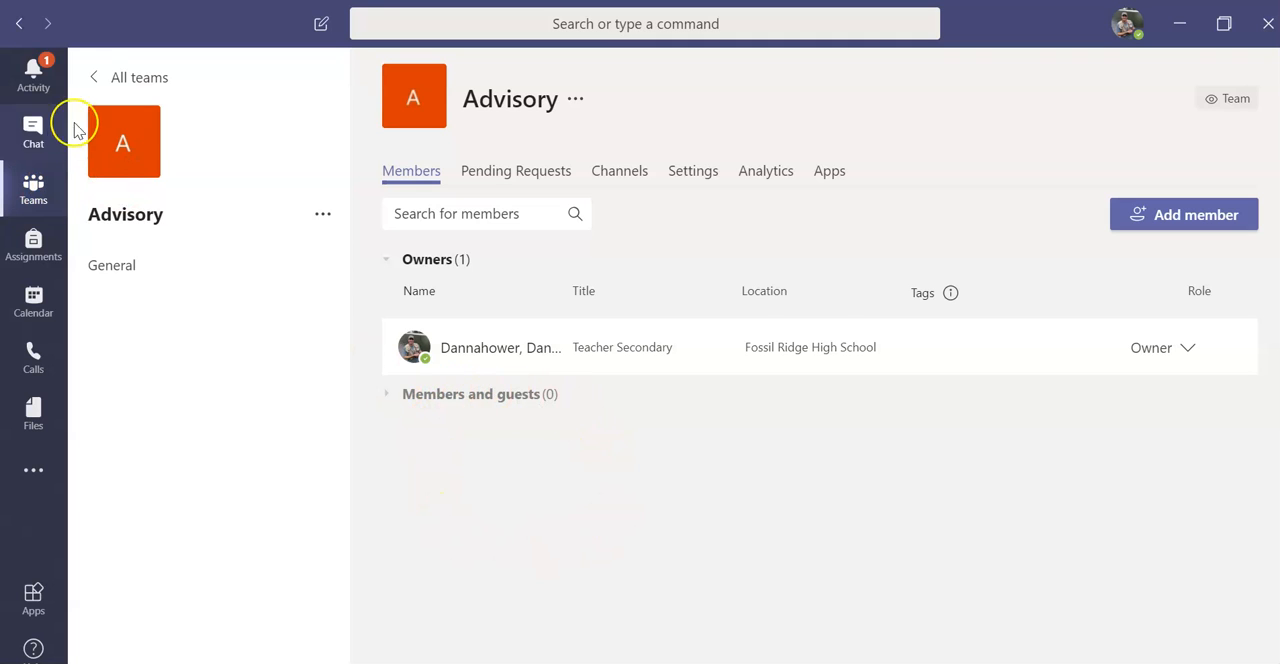
left_click(104, 70)
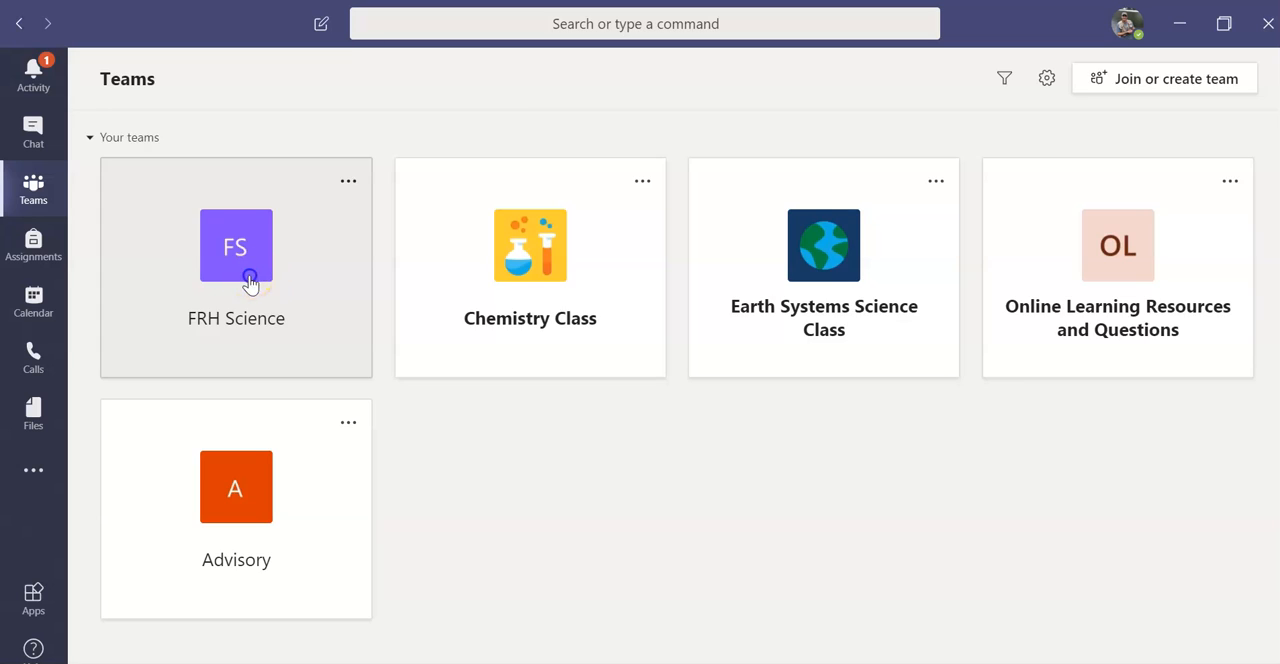
Step: Open the FRH Science team's management page and examine its owners, members and guests
left_click(250, 282)
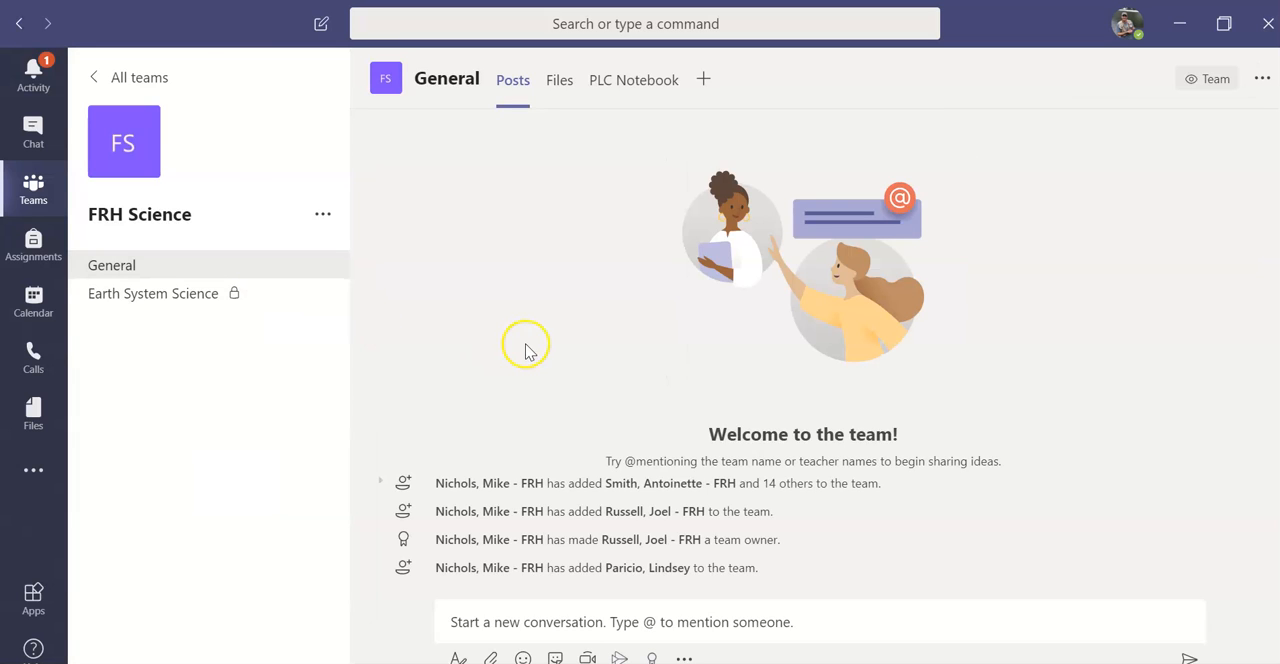
left_click(323, 216)
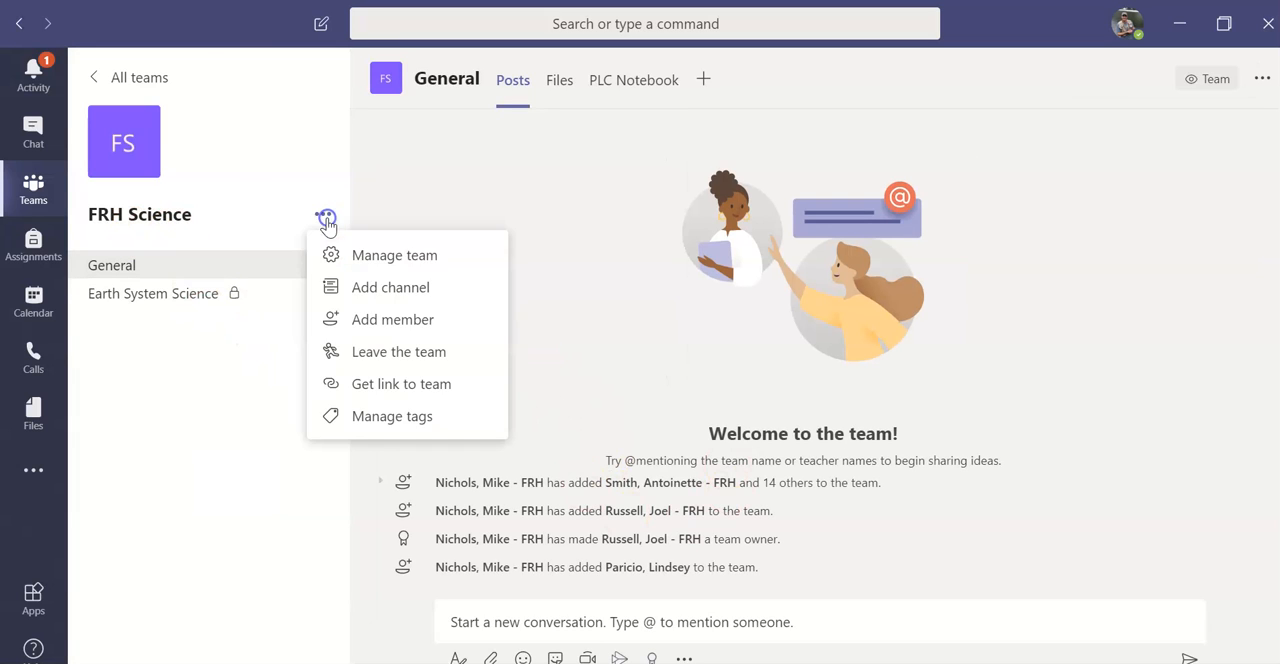
left_click(336, 252)
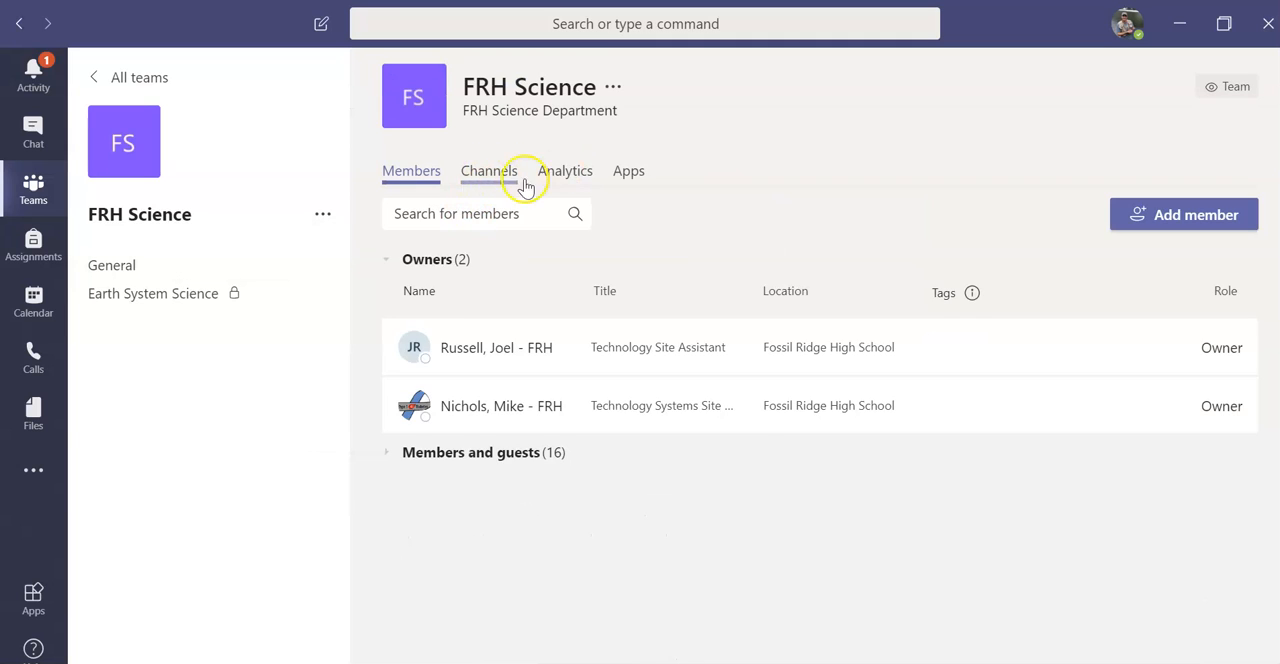
left_click(531, 450)
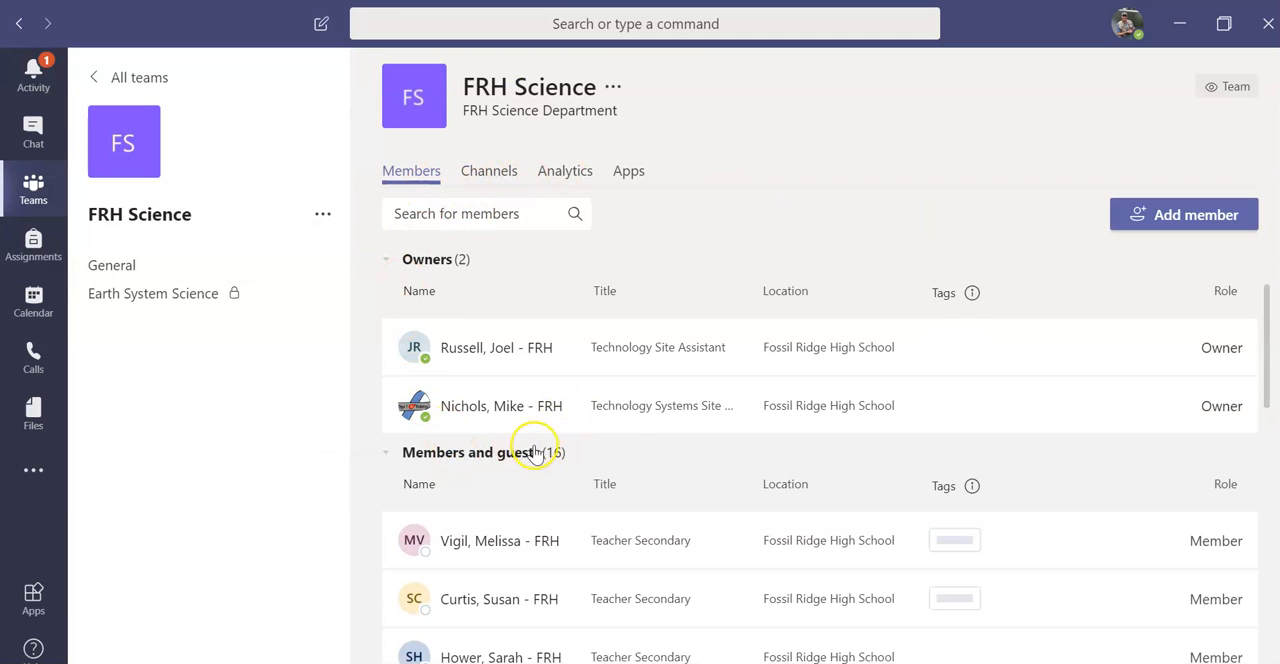
scroll(626, 409, "down", 5)
scroll(640, 425, "down", 2)
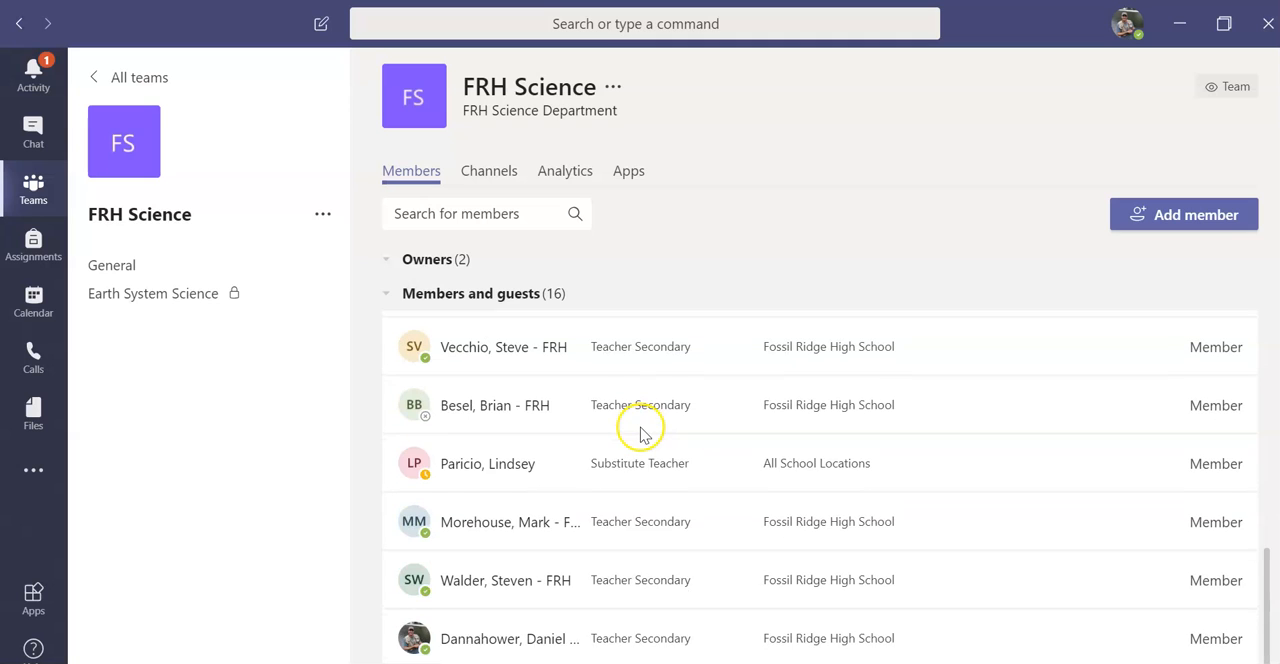
scroll(447, 528, "down", 1)
scroll(447, 528, "up", 6)
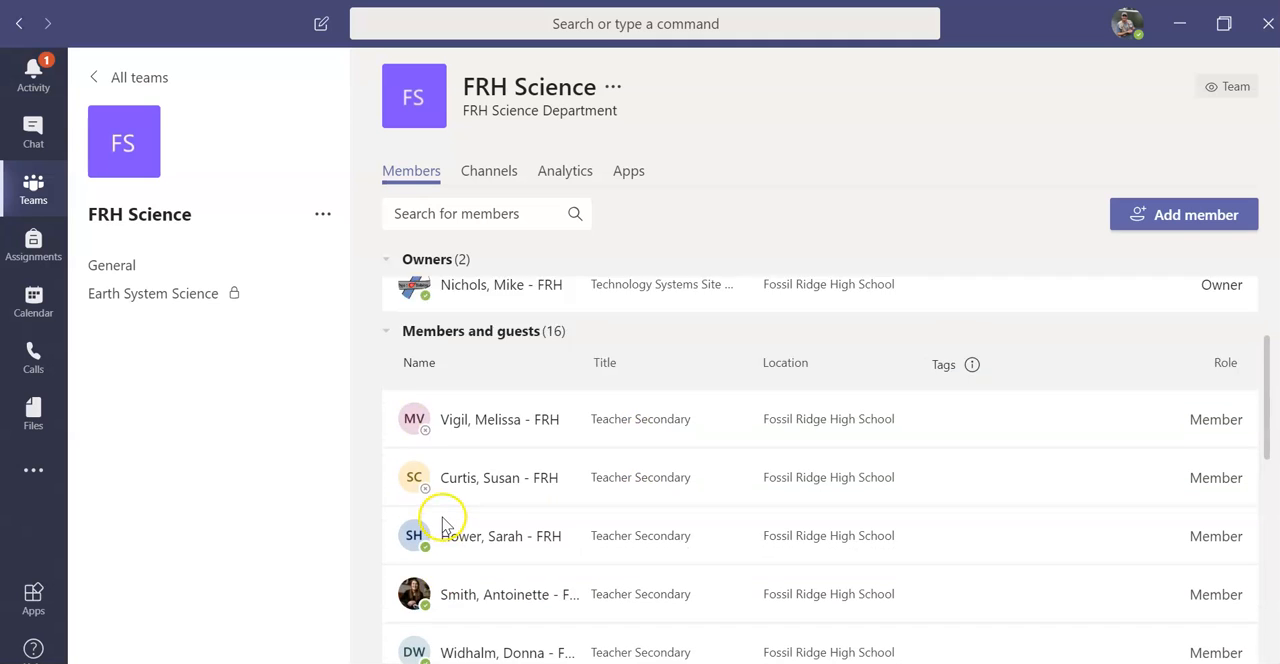
Step: Go back to the Advisory team and open the settings on its team management page
left_click(101, 79)
left_click(264, 502)
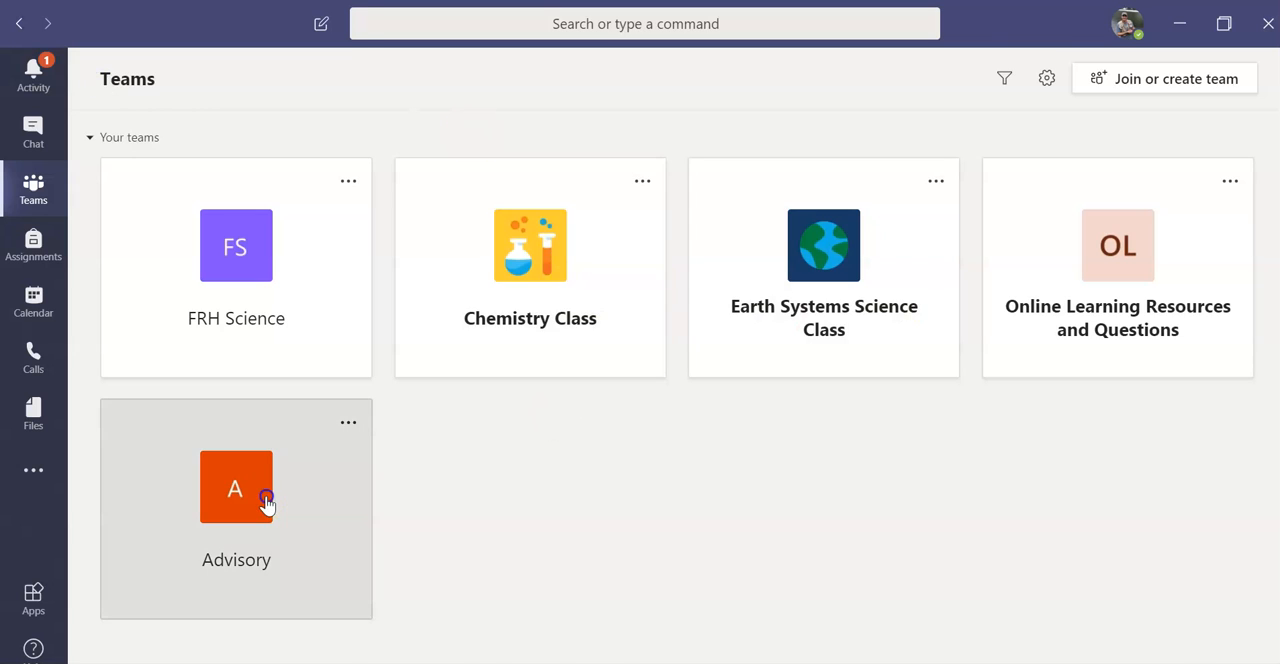
left_click(322, 215)
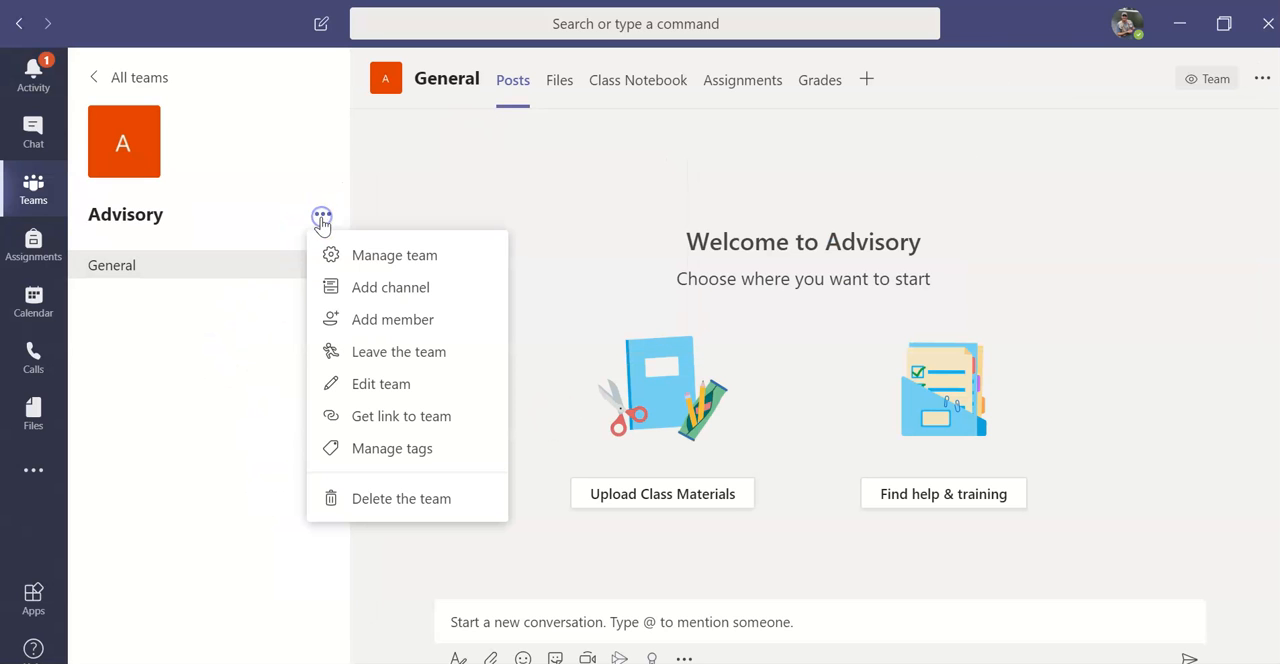
left_click(390, 258)
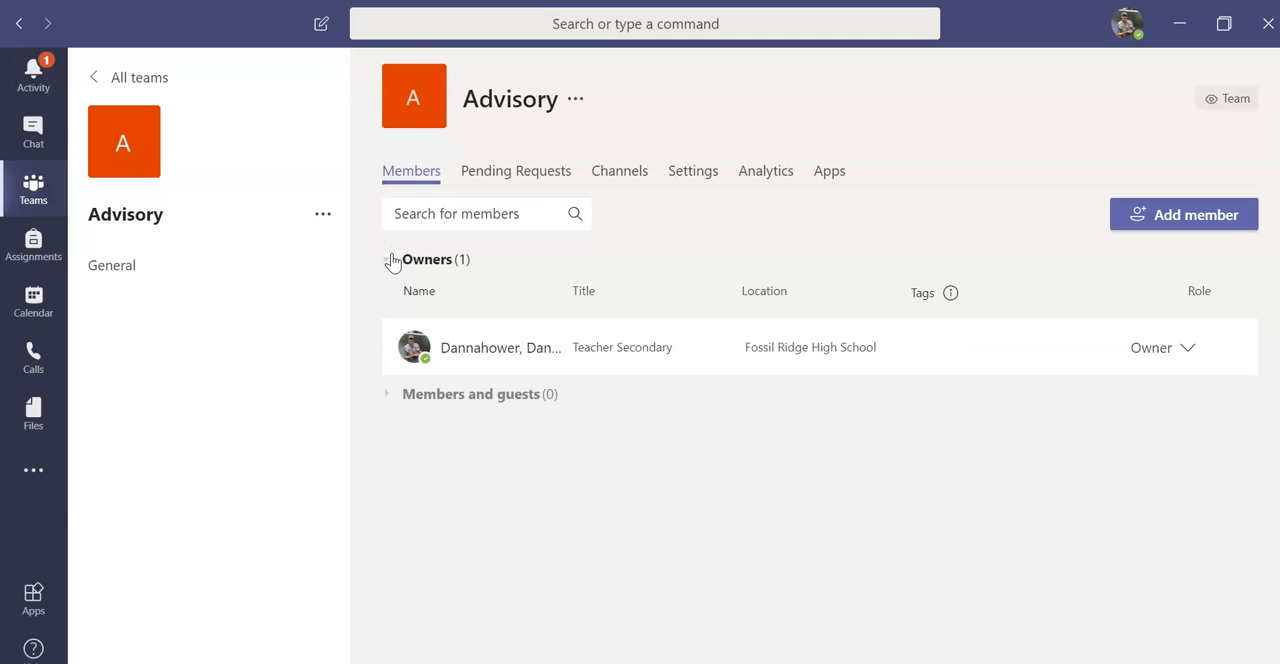
left_click(685, 186)
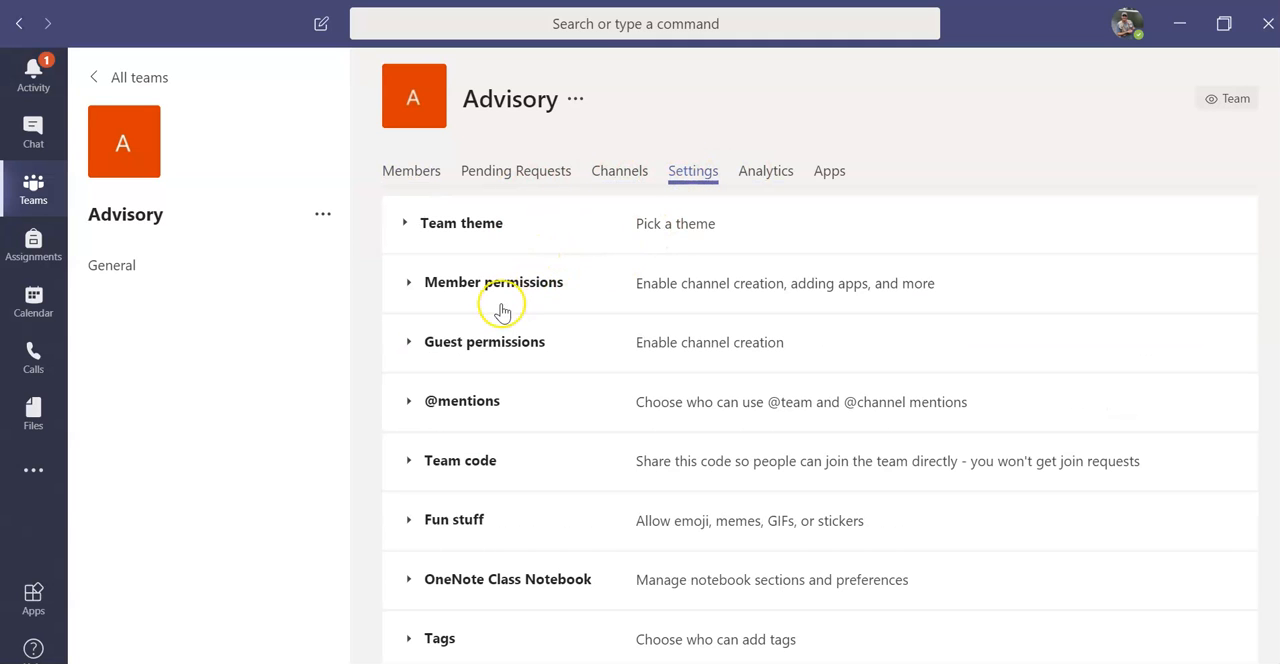
Step: Change Advisory's team theme to the orange joystick avatar from the Secondary grade level and update the class details
left_click(452, 227)
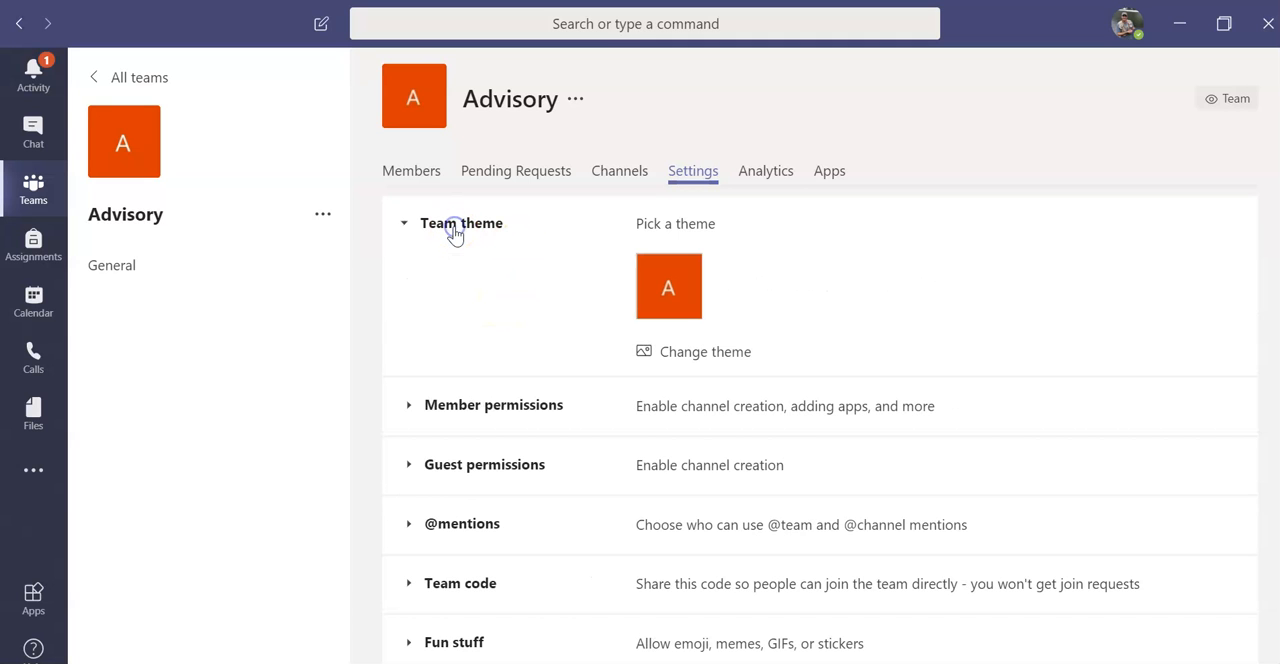
left_click(672, 355)
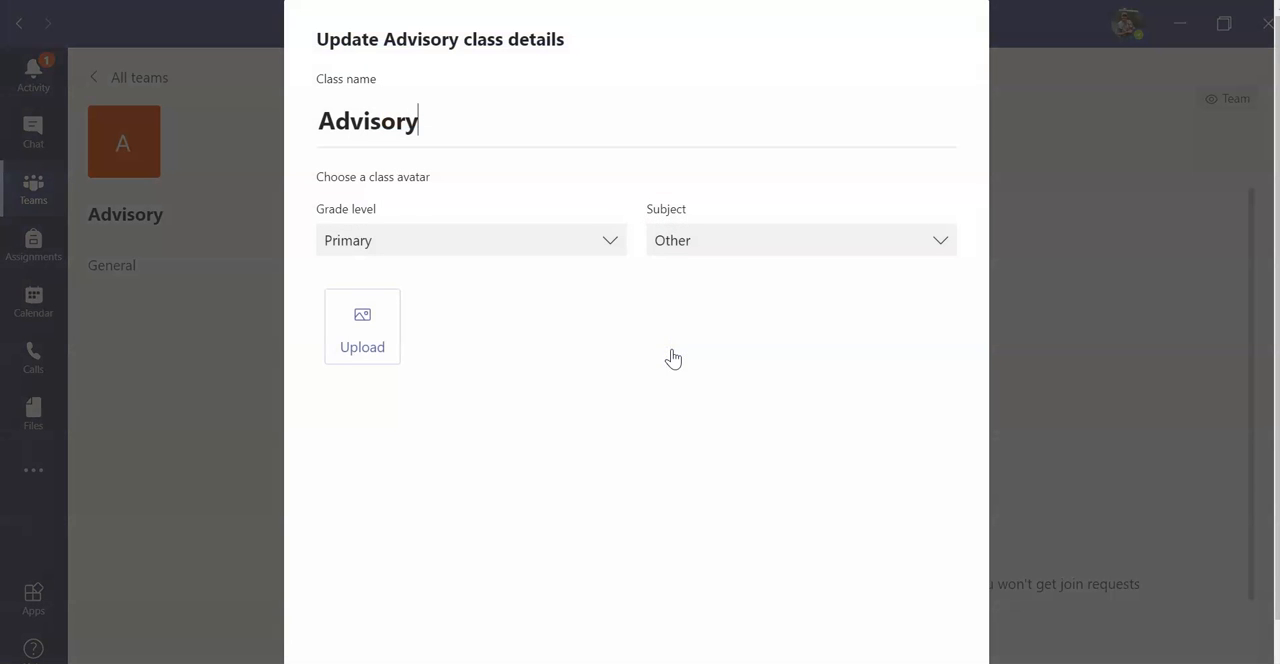
left_click(609, 241)
left_click(473, 338)
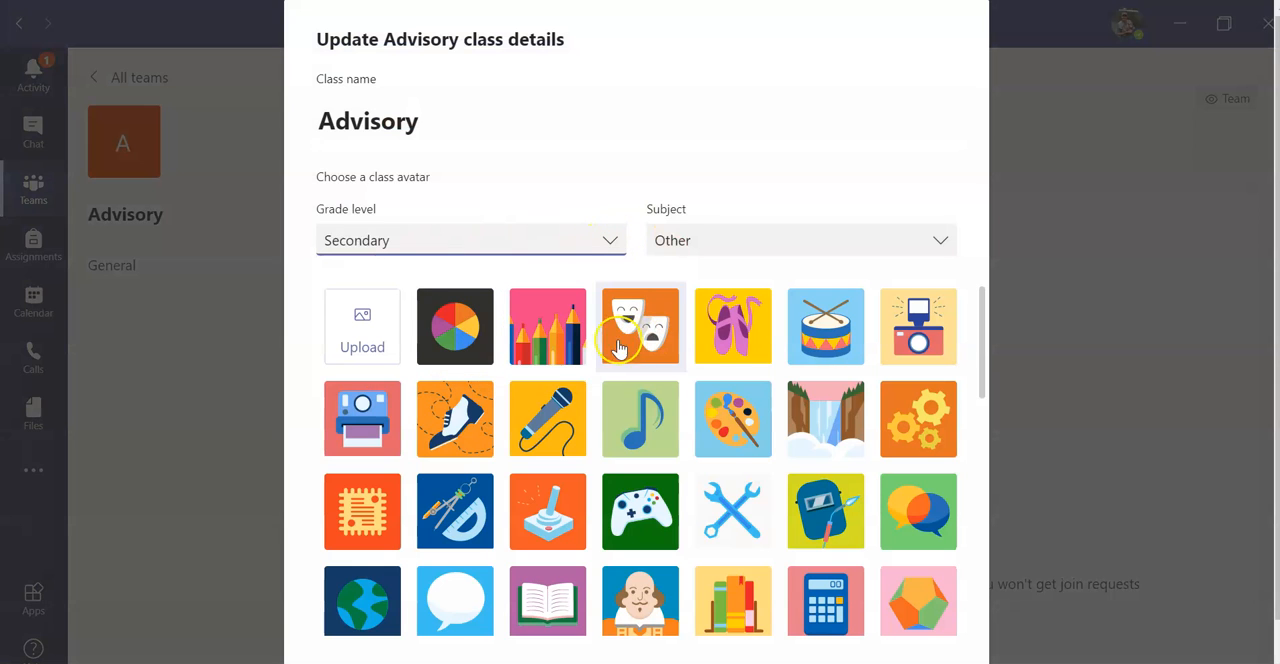
left_click(560, 518)
scroll(808, 149, "down", 1)
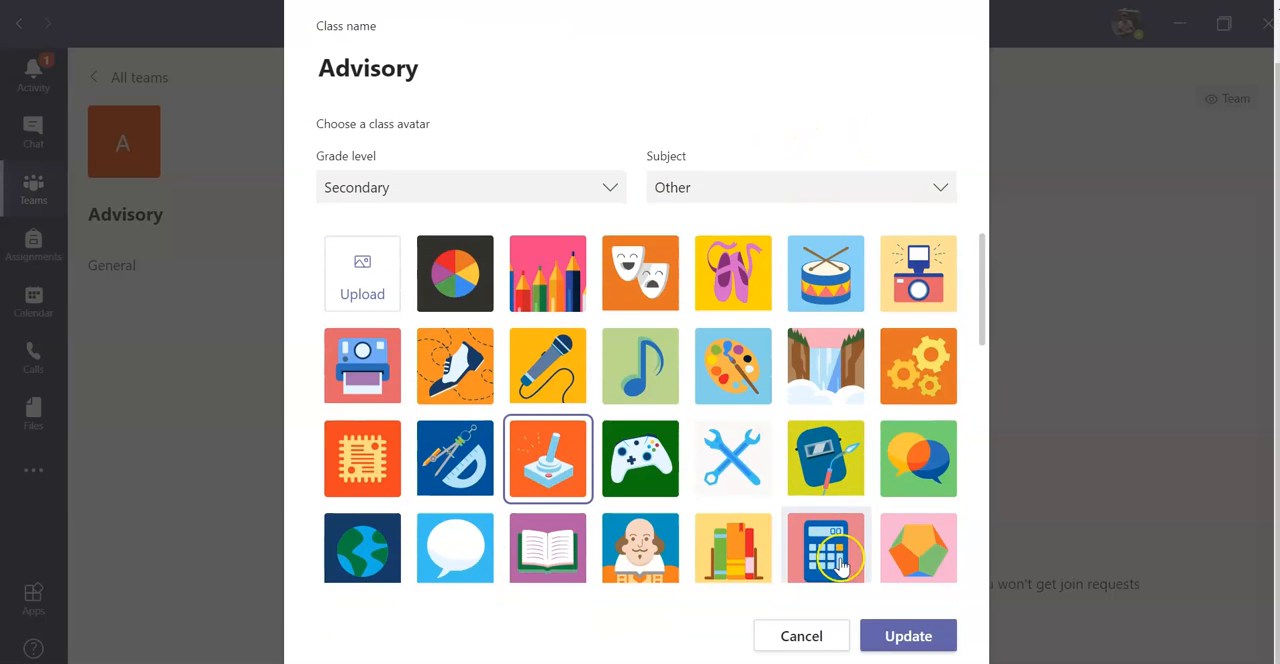
left_click(900, 637)
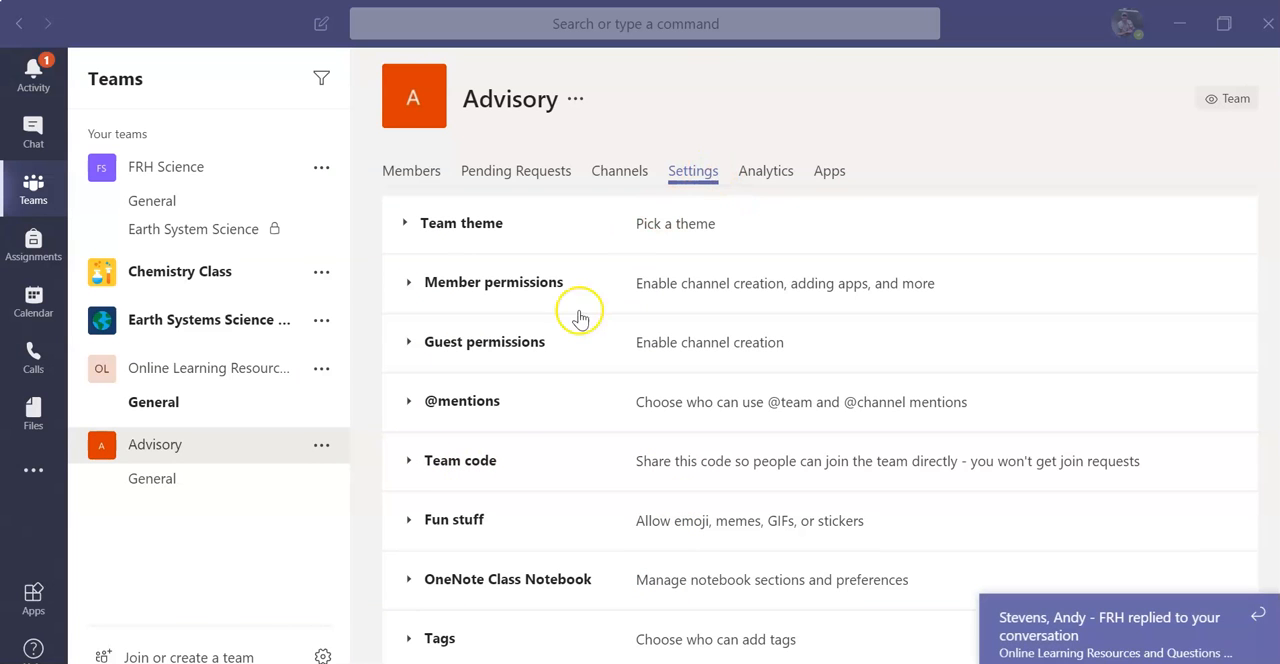
Step: Dismiss the reply notification, generate a team code for Advisory, and copy the code
left_click(1260, 614)
left_click(466, 463)
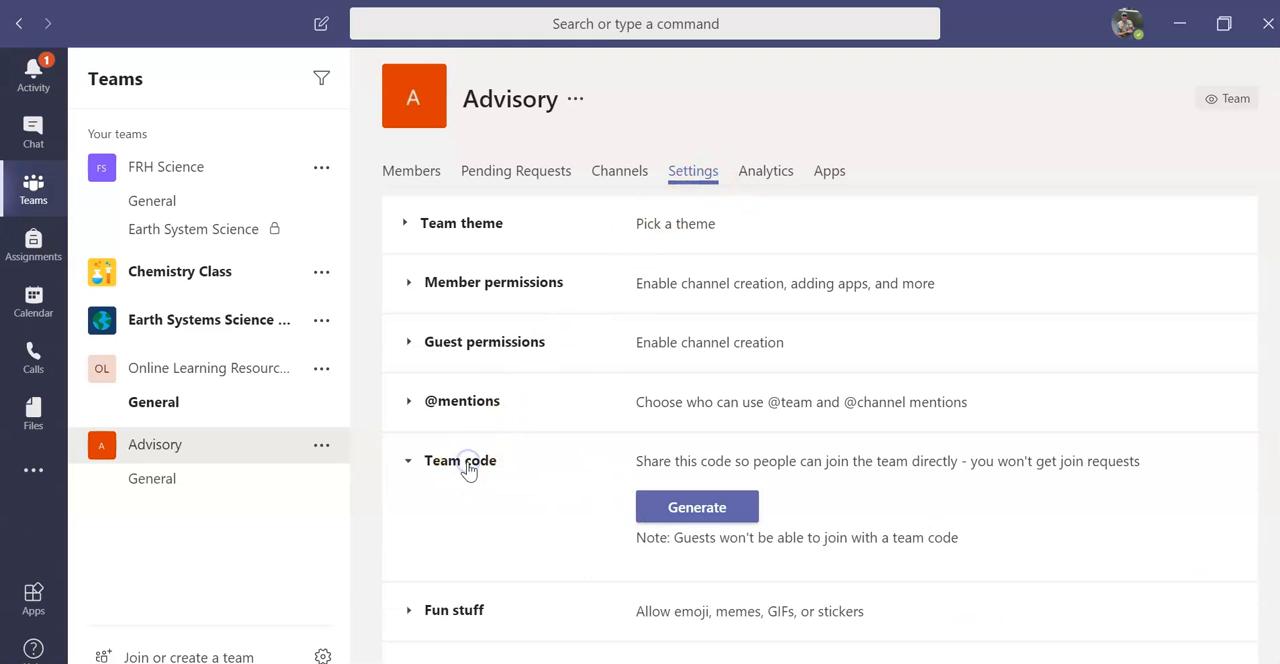
left_click(670, 510)
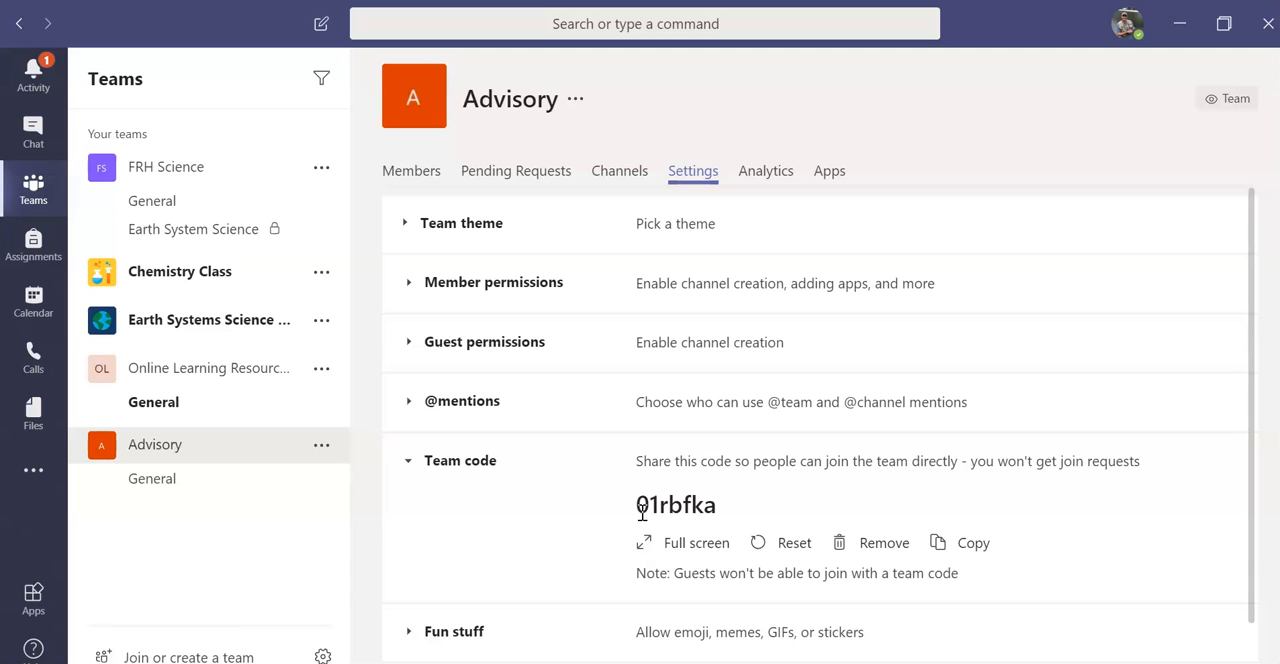
left_click_drag(638, 504, 684, 502)
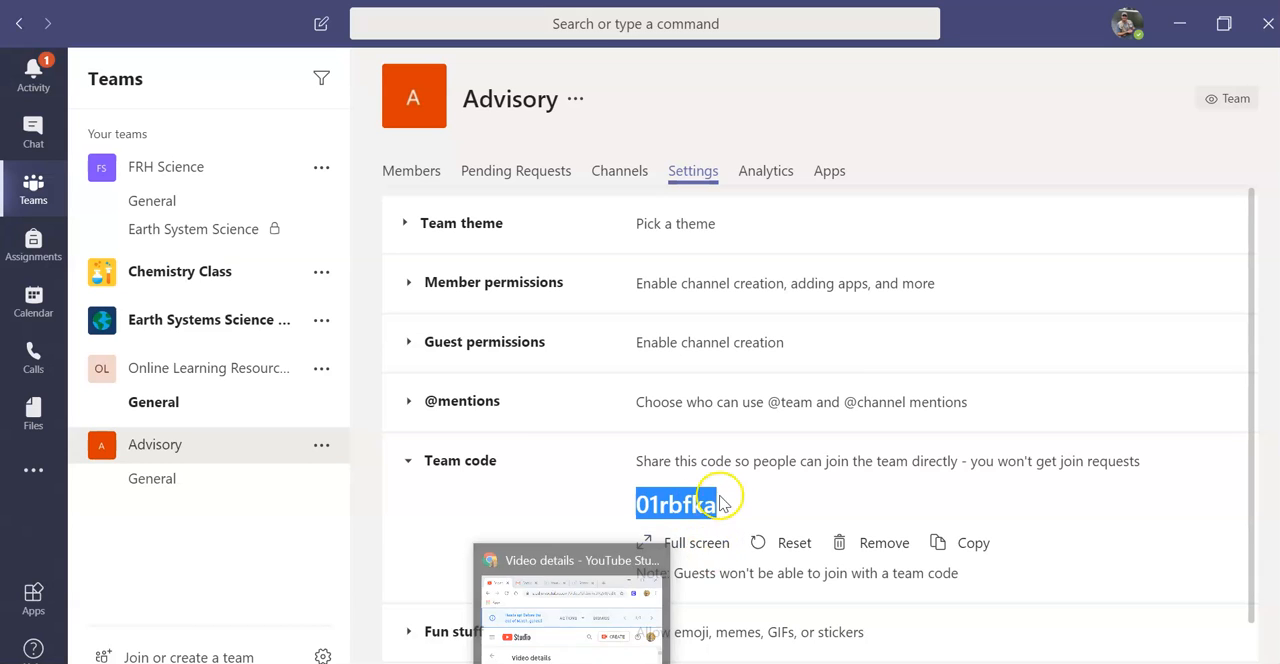
right_click(688, 508)
left_click(719, 514)
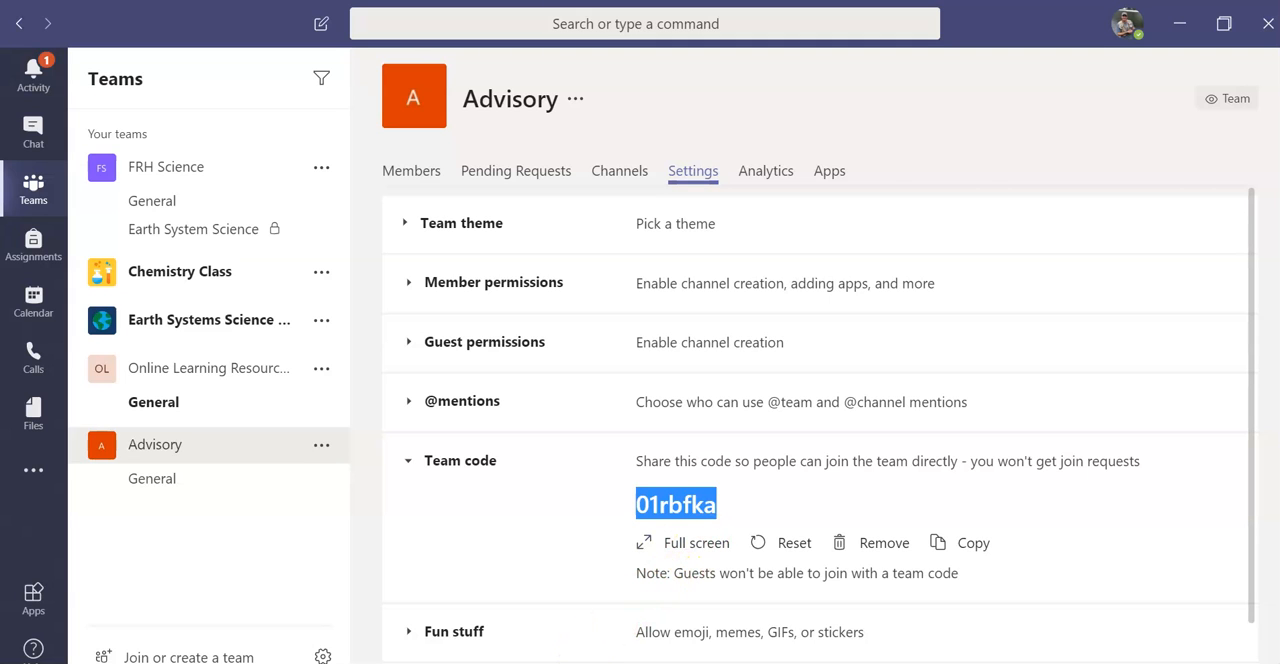
Step: Switch to Chrome and bring up the Microsoft Teams Step by Step Google Doc
left_click(573, 661)
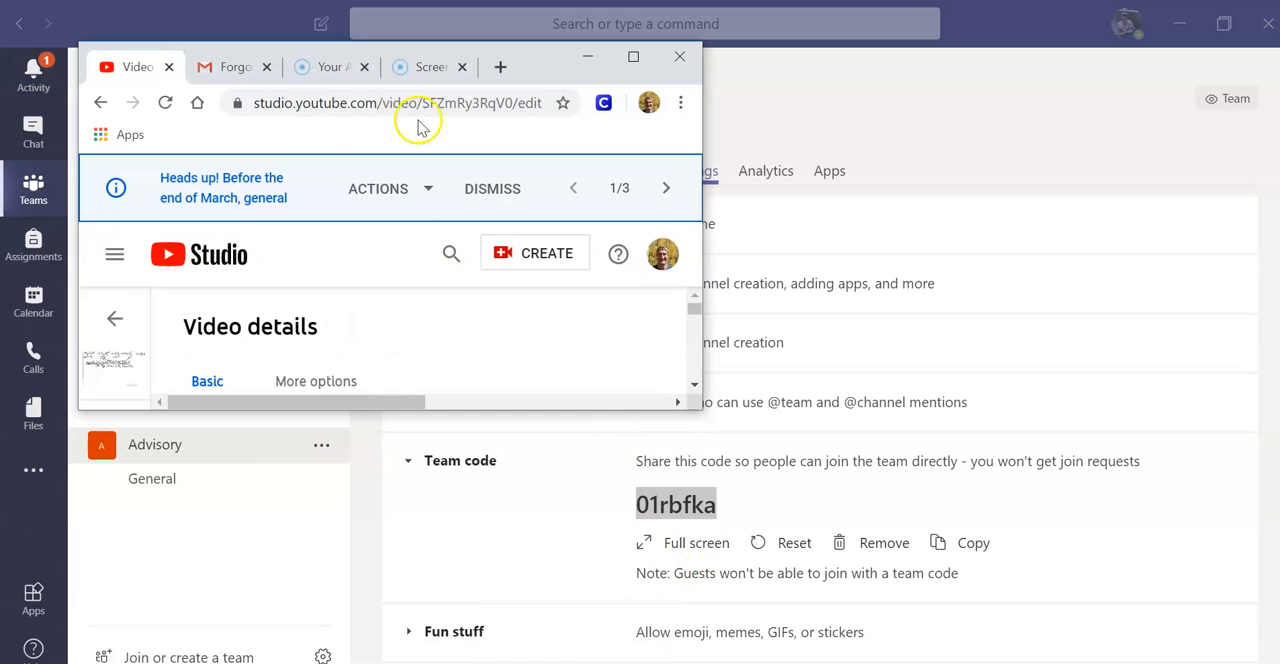
left_click(590, 55)
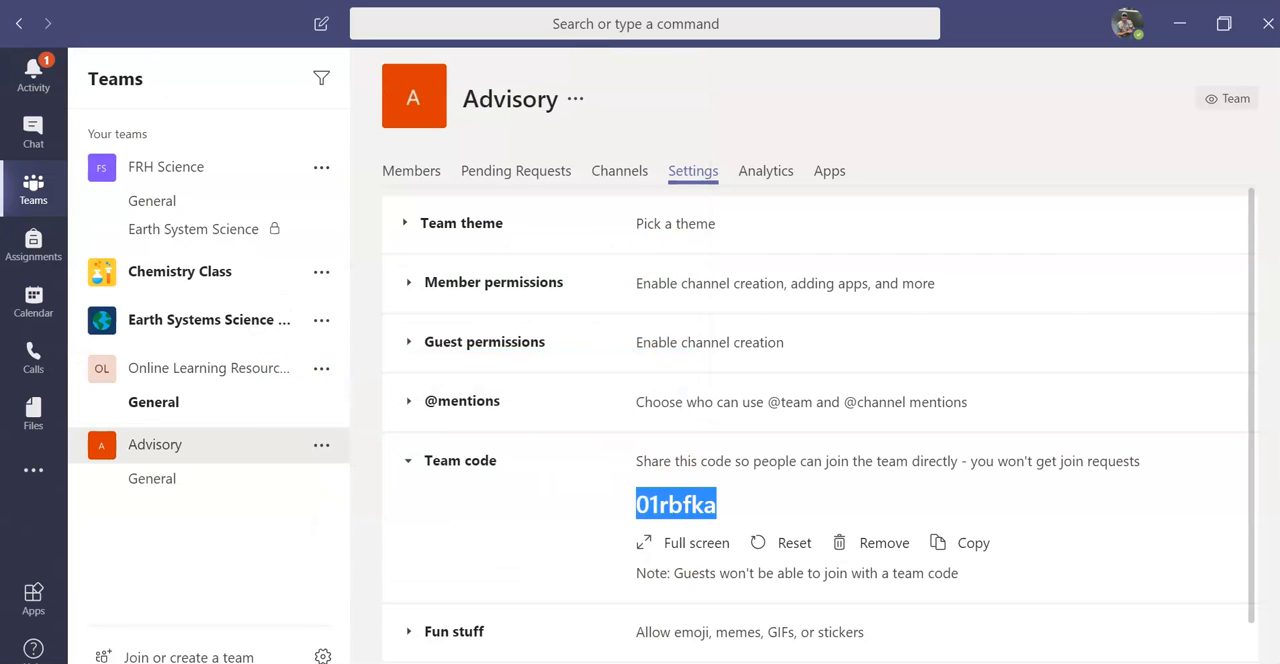
left_click(428, 564)
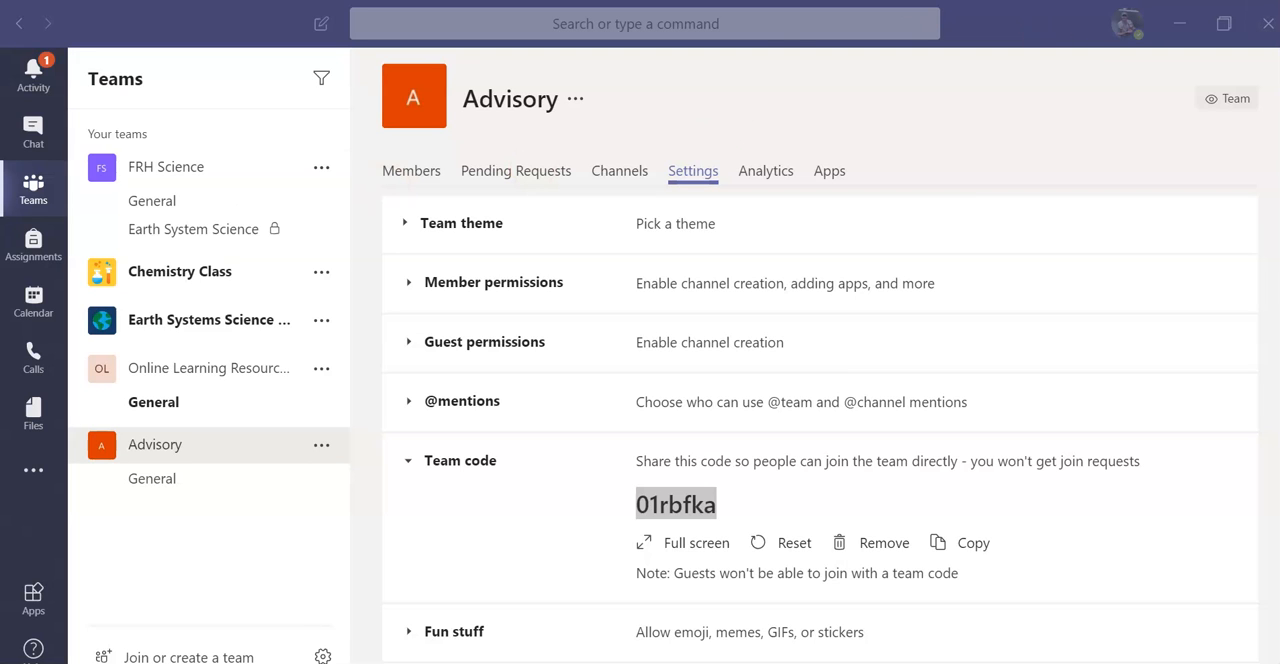
left_click_drag(0, 200, 385, 2)
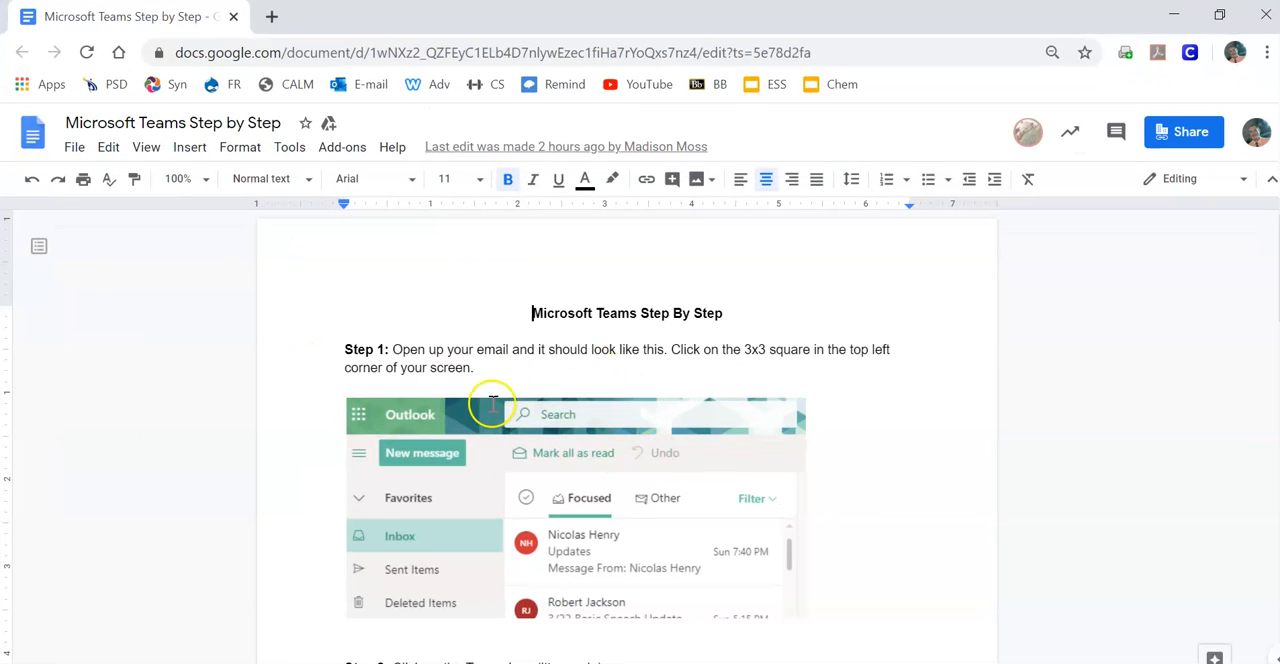
Step: Read through Steps 1 to 3 of the guide on joining a team with a code, and return to Microsoft Teams
scroll(515, 410, "down", 1)
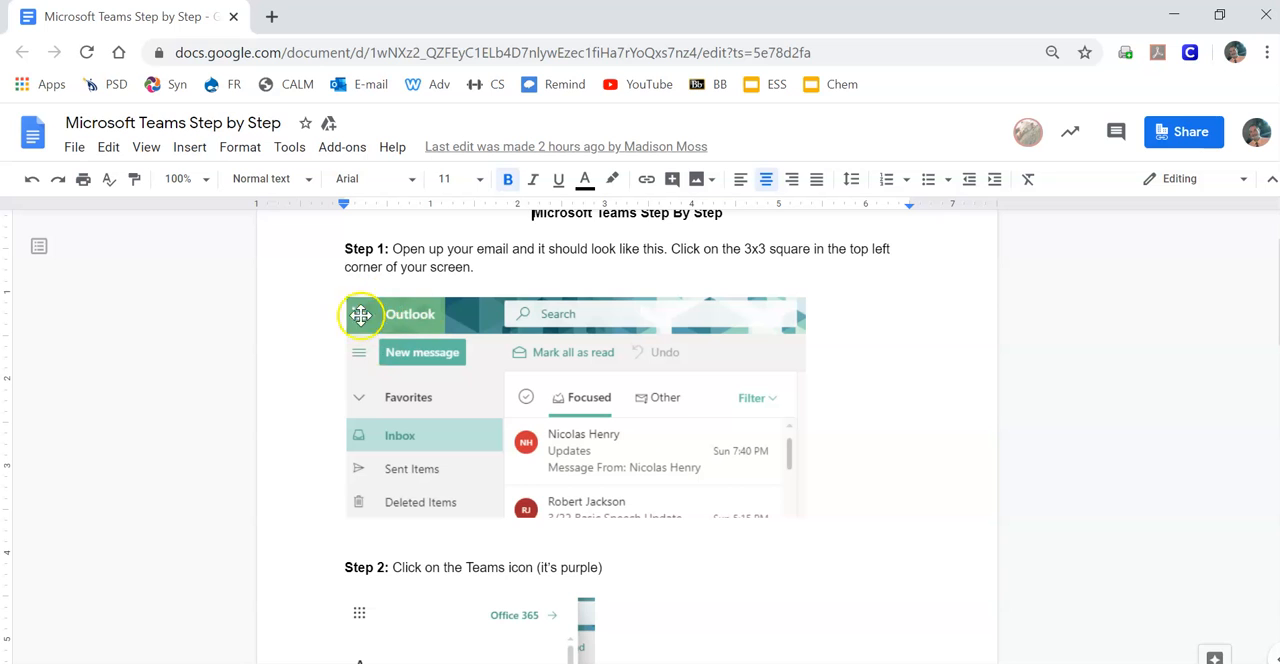
scroll(362, 318, "down", 3)
scroll(421, 380, "down", 1)
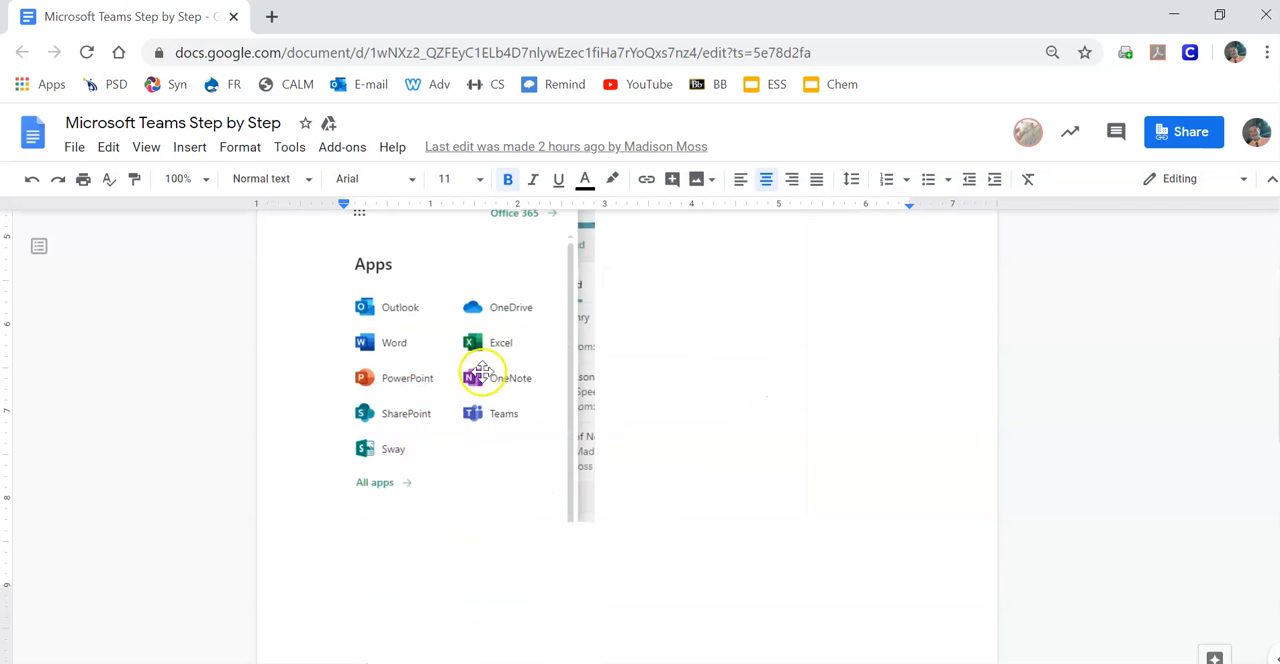
scroll(500, 425, "down", 7)
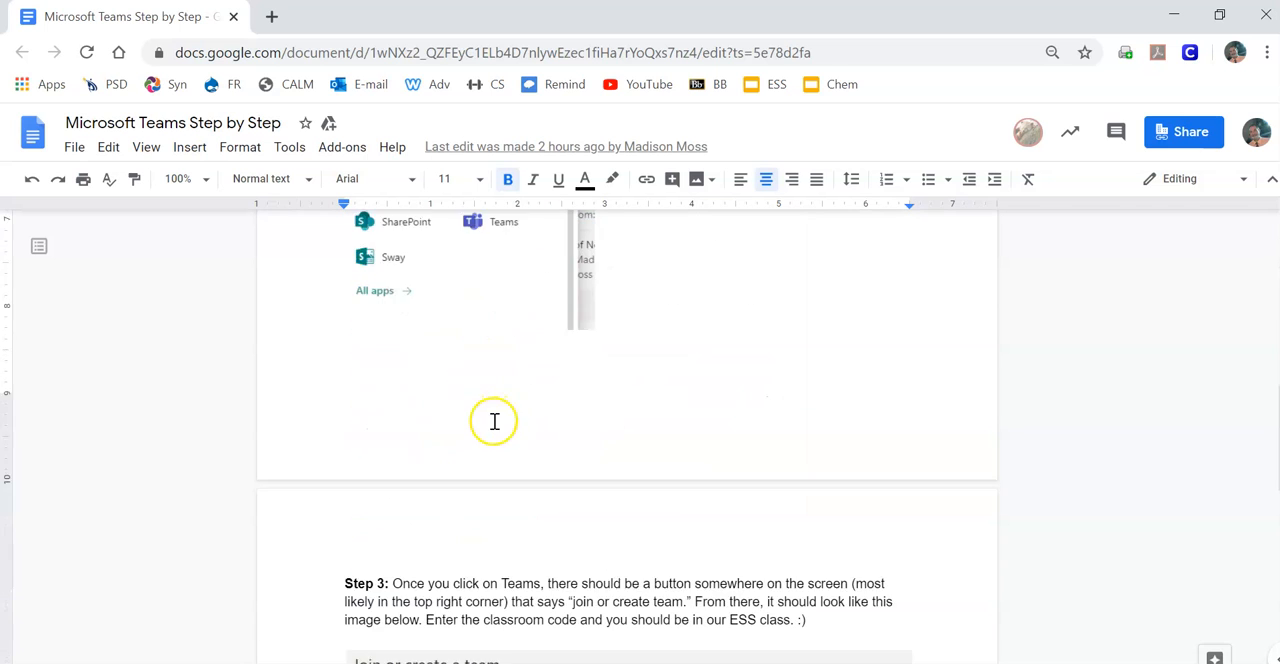
scroll(490, 430, "up", 1)
scroll(473, 408, "up", 1)
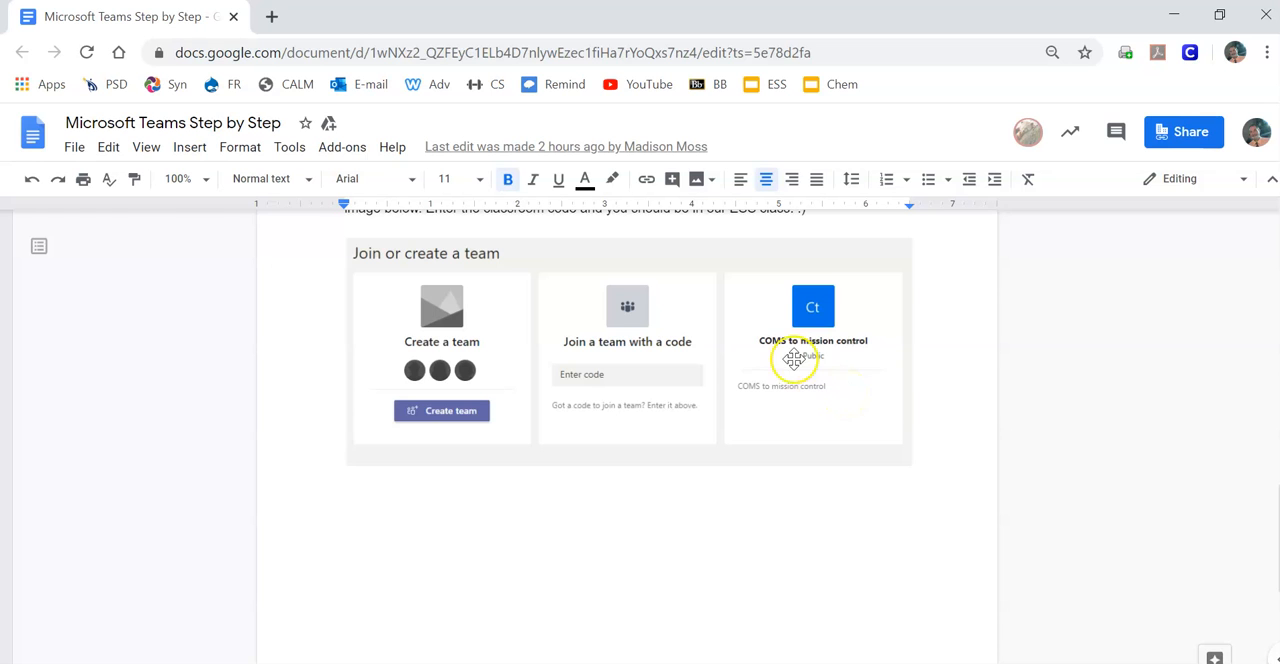
left_click(1174, 15)
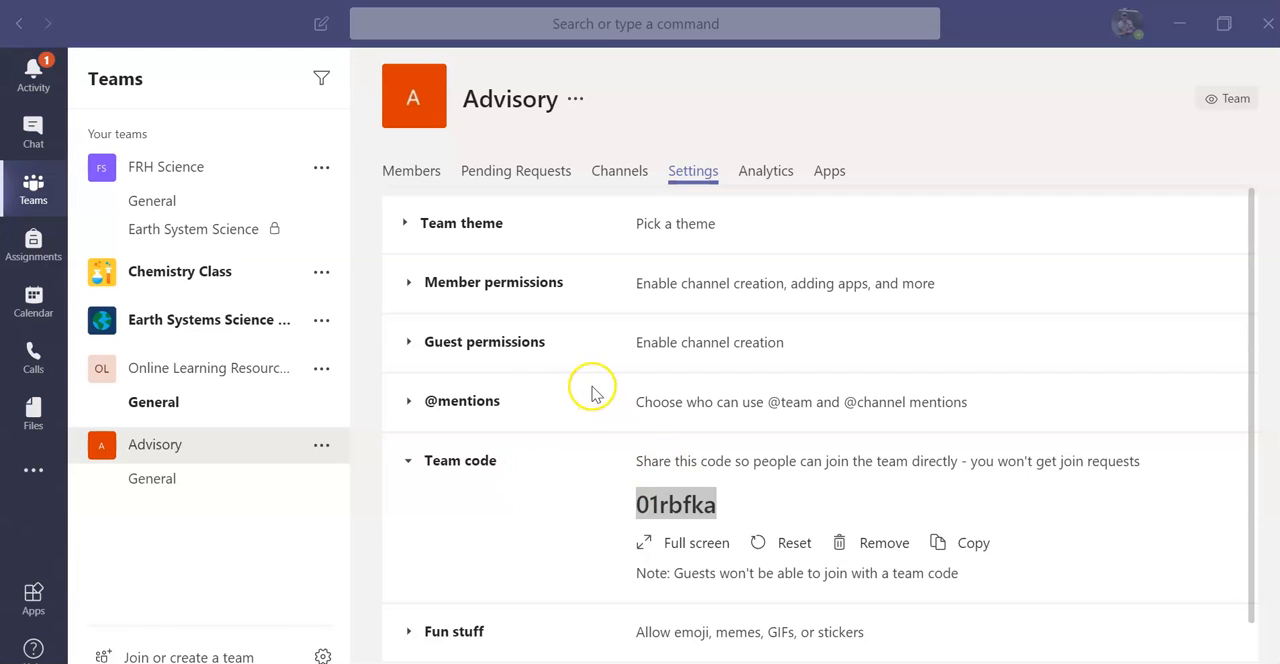
Step: Display the owners, members and guests of the Advisory team
left_click(155, 447)
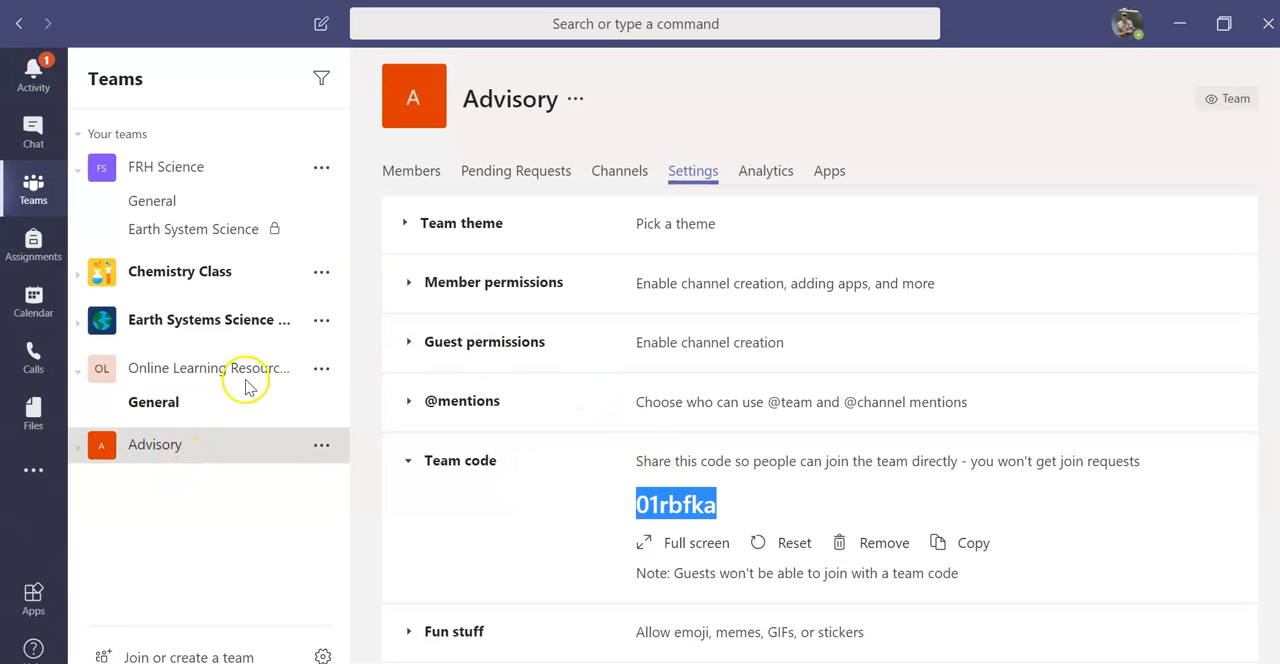
left_click(418, 170)
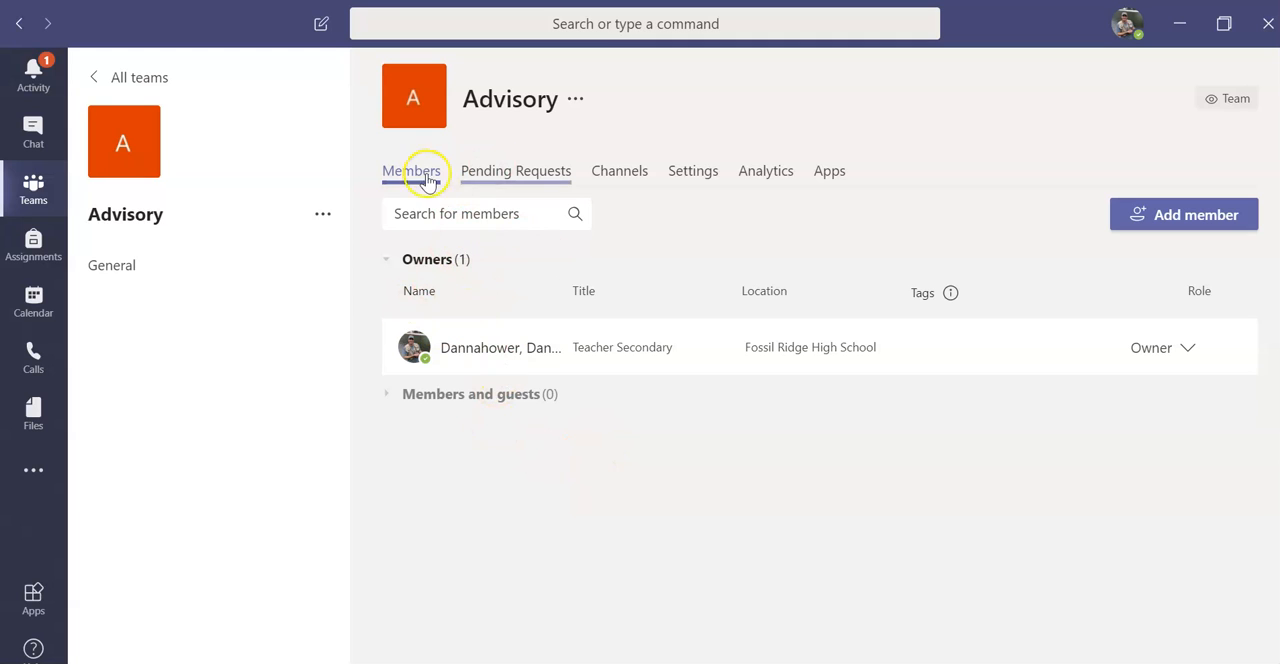
Step: Open Advisory's General channel and start an instant meeting with the camera on
left_click(116, 268)
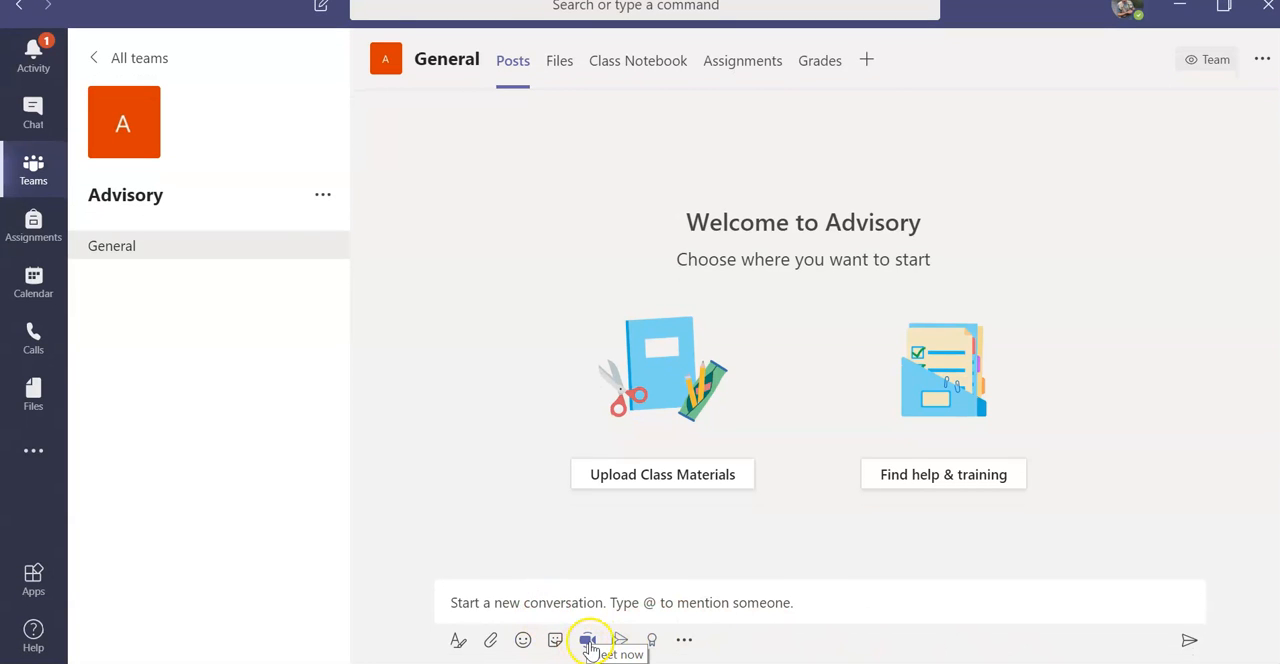
left_click(589, 647)
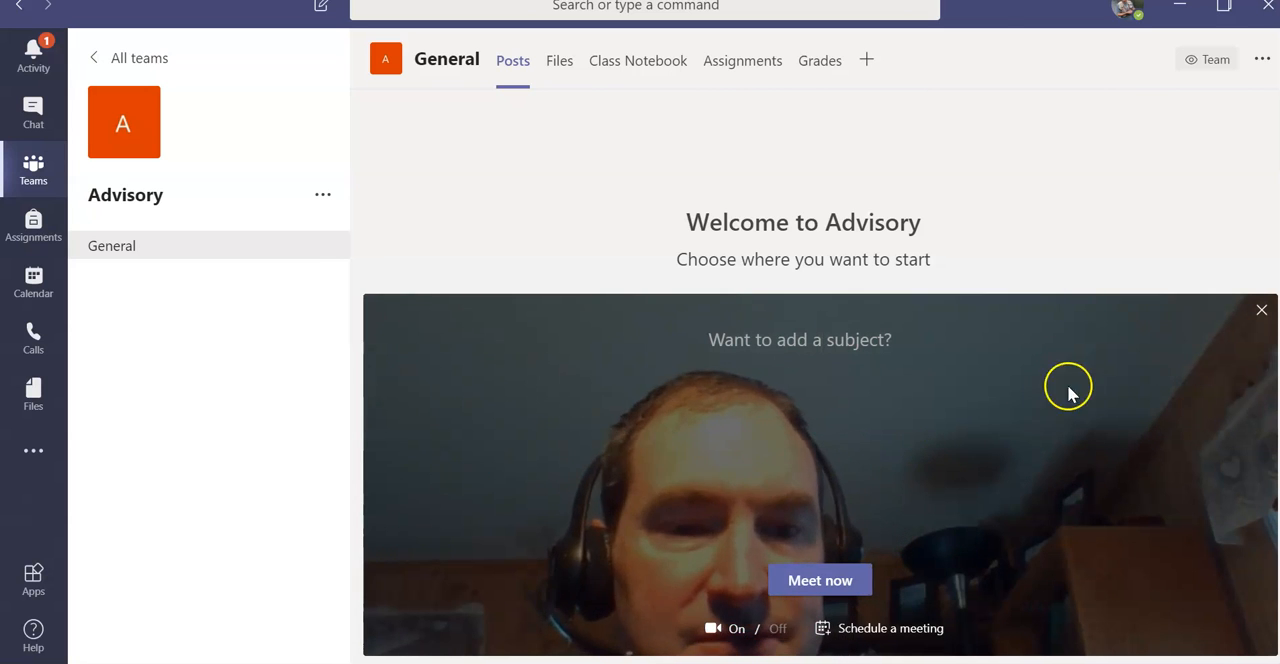
left_click(820, 582)
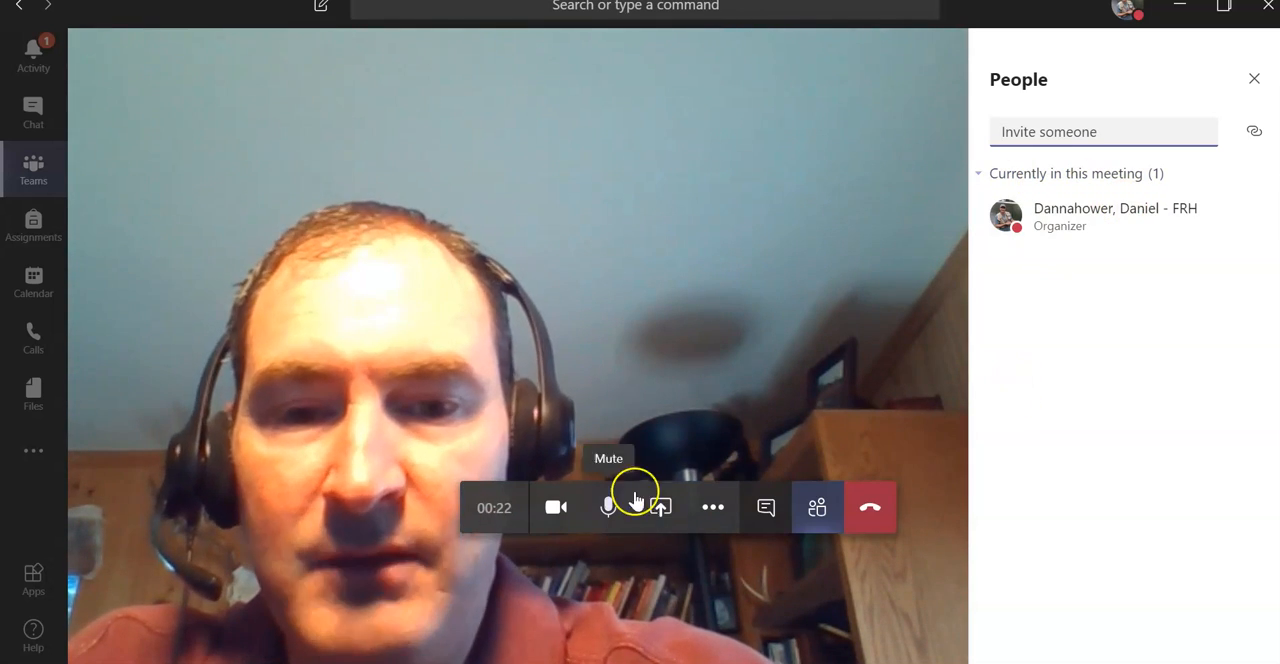
Step: Look over the desktop, window, PowerPoint and whiteboard sharing options in the meeting, and close them without sharing anything
left_click(660, 507)
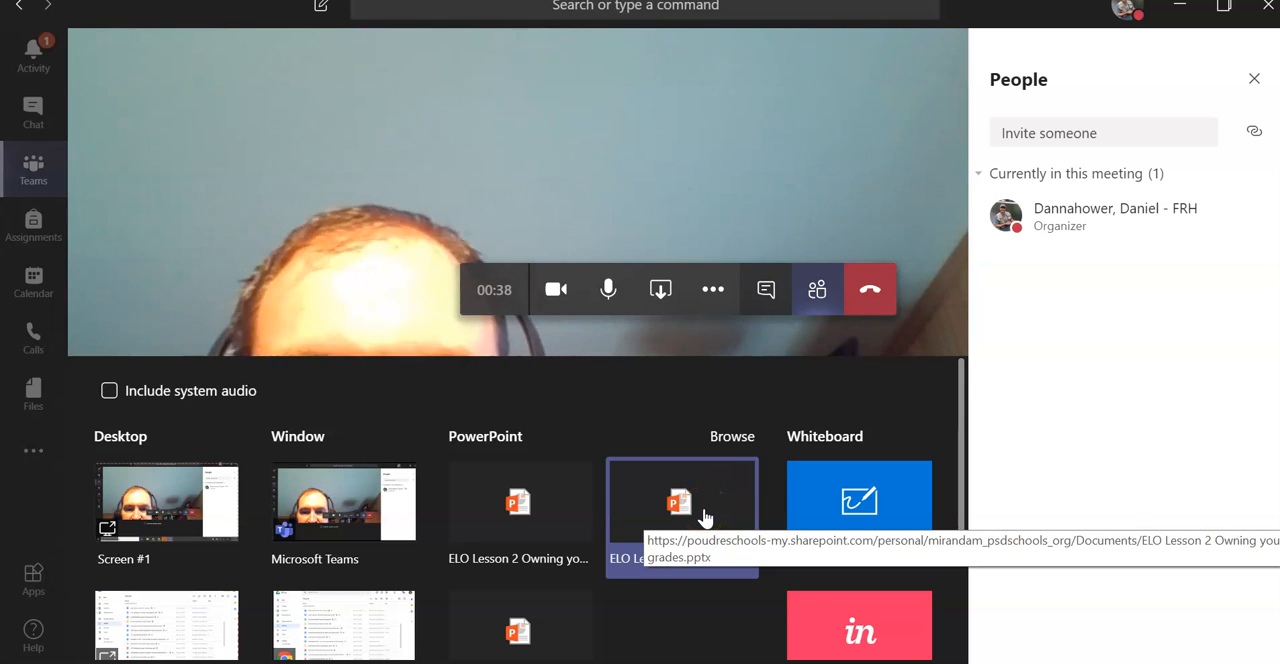
left_click(665, 506)
left_click(515, 262)
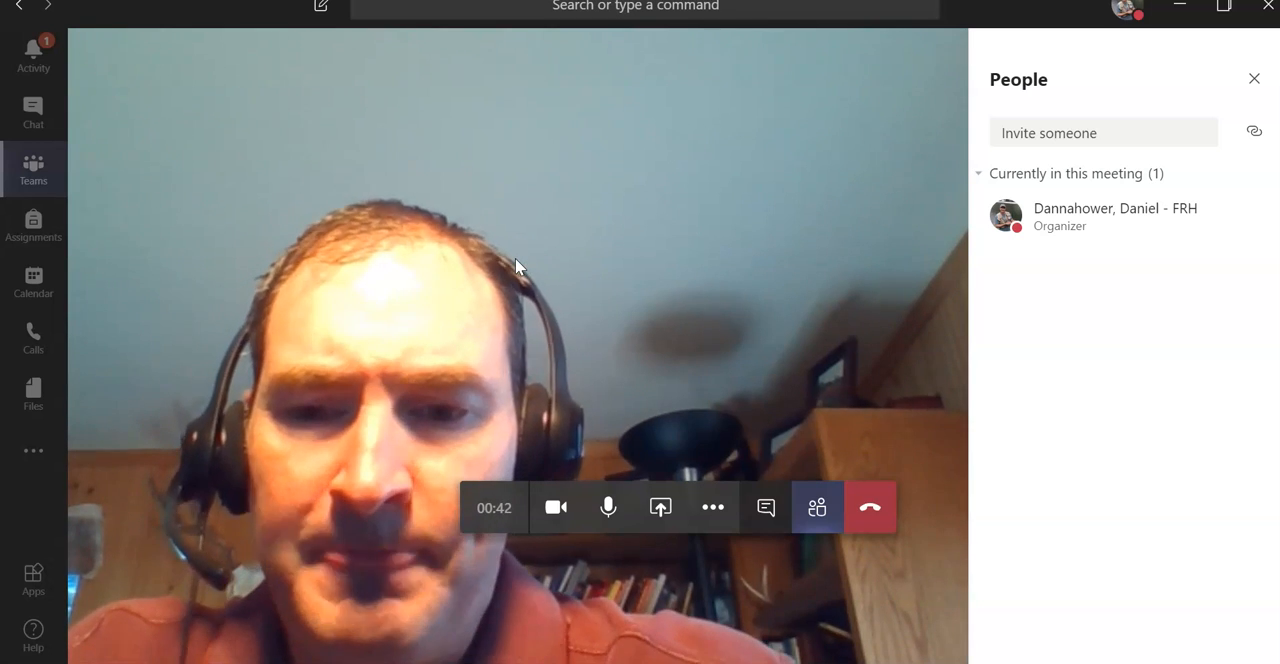
left_click(602, 266)
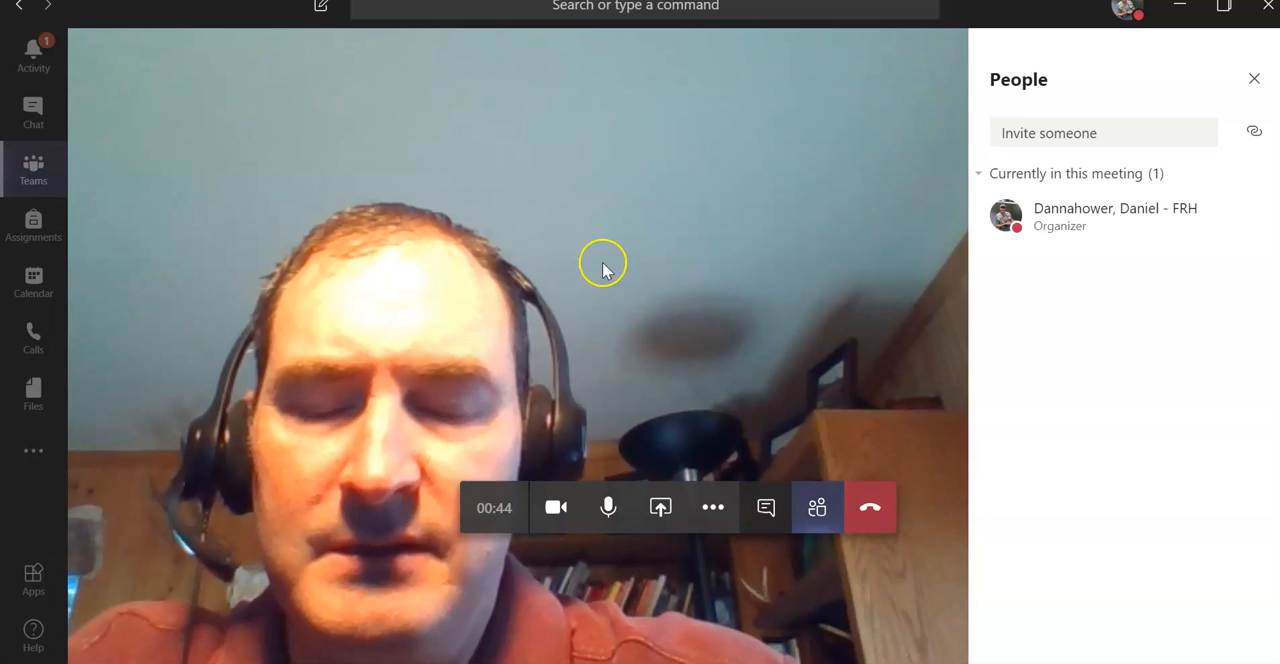
left_click(762, 383)
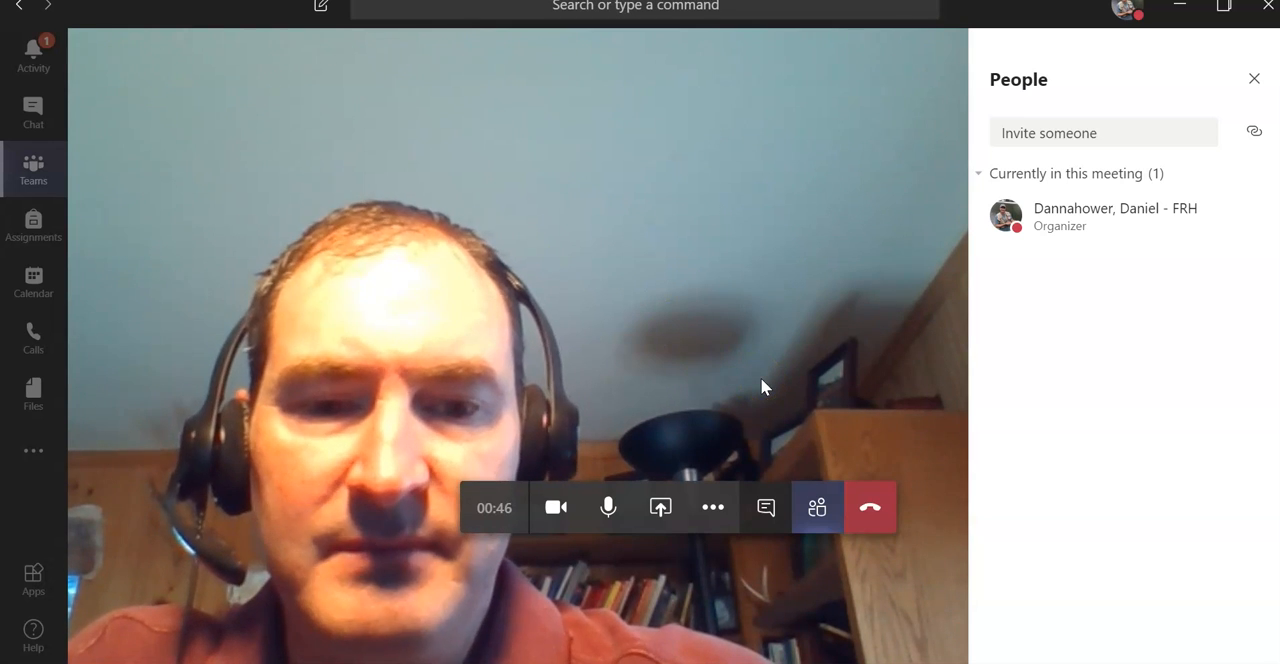
Step: Show the meeting's additional actions and hang up
left_click(730, 488)
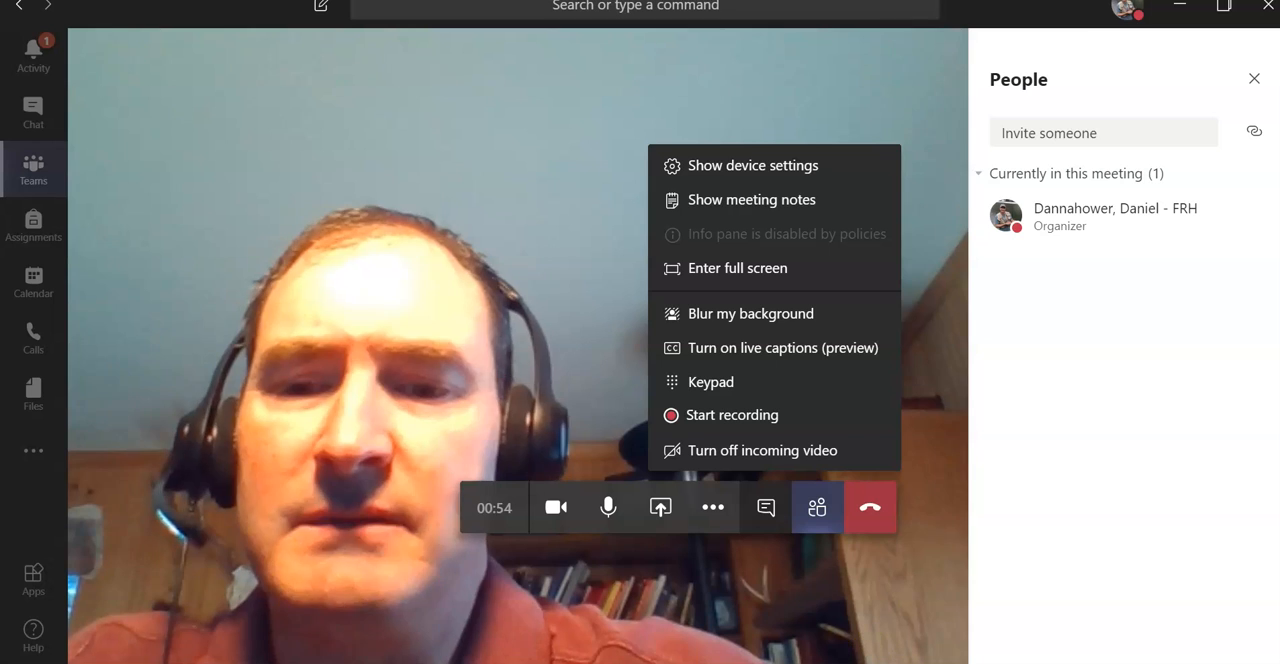
left_click(868, 511)
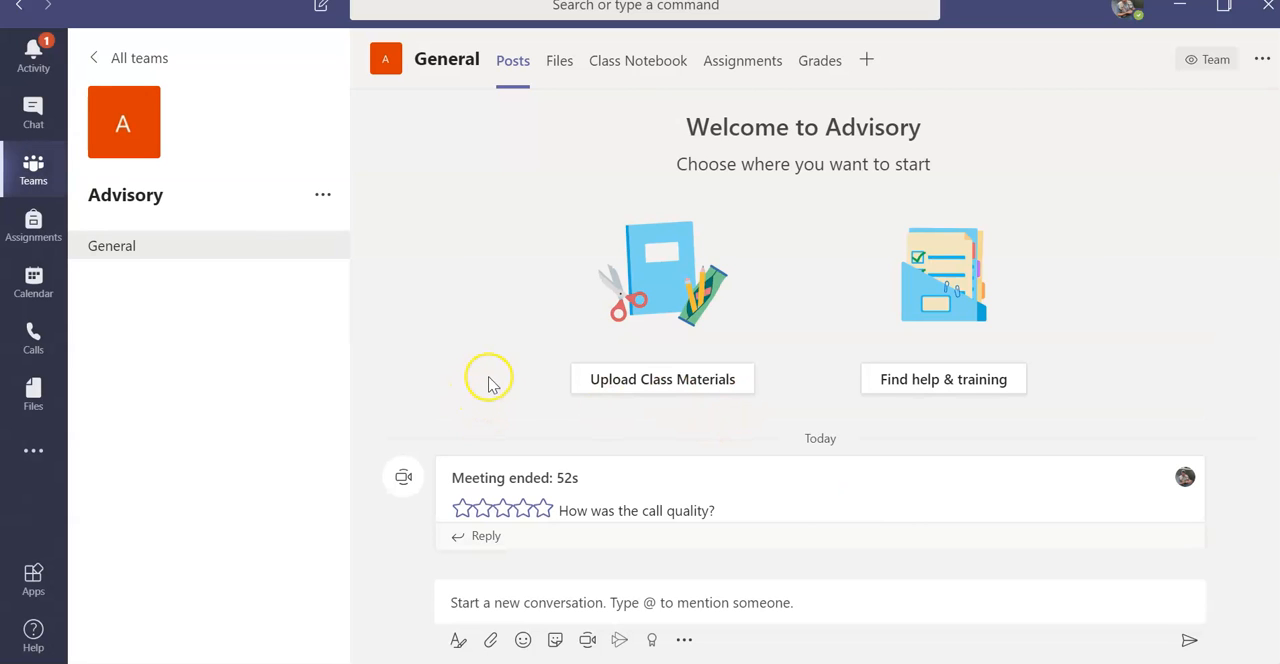
Step: Check the sticker and Praise badge options for a General channel post, and close them without sending anything
left_click(556, 641)
left_click(556, 641)
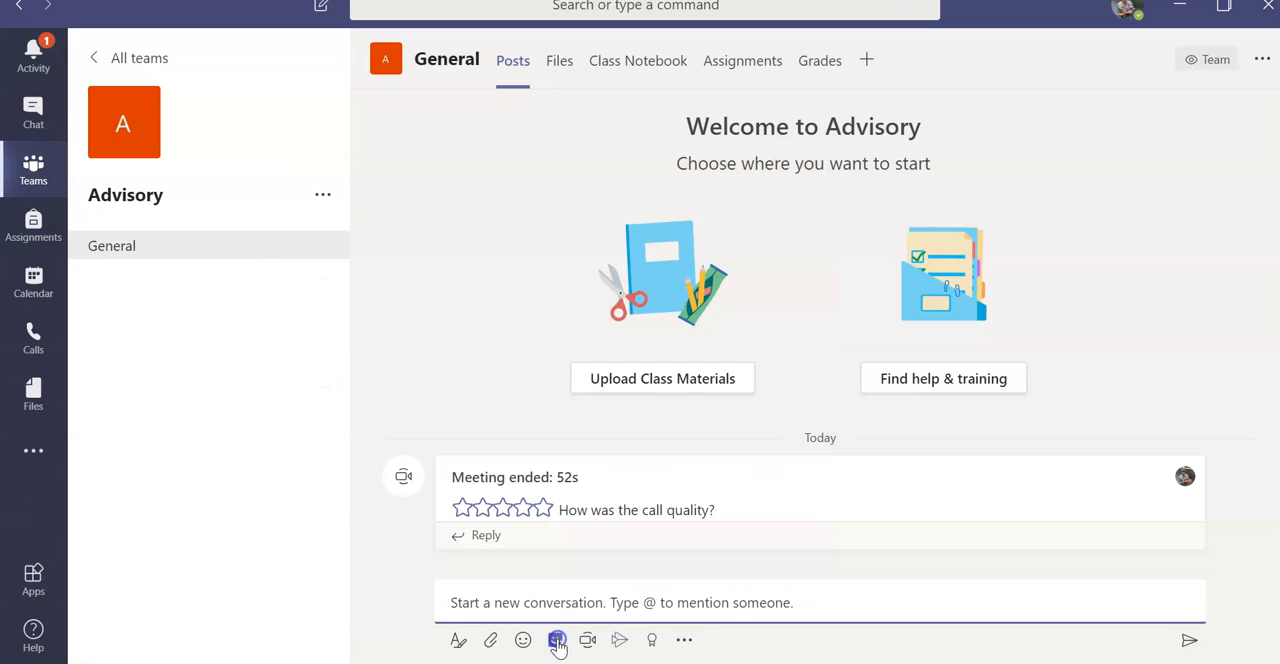
left_click(653, 645)
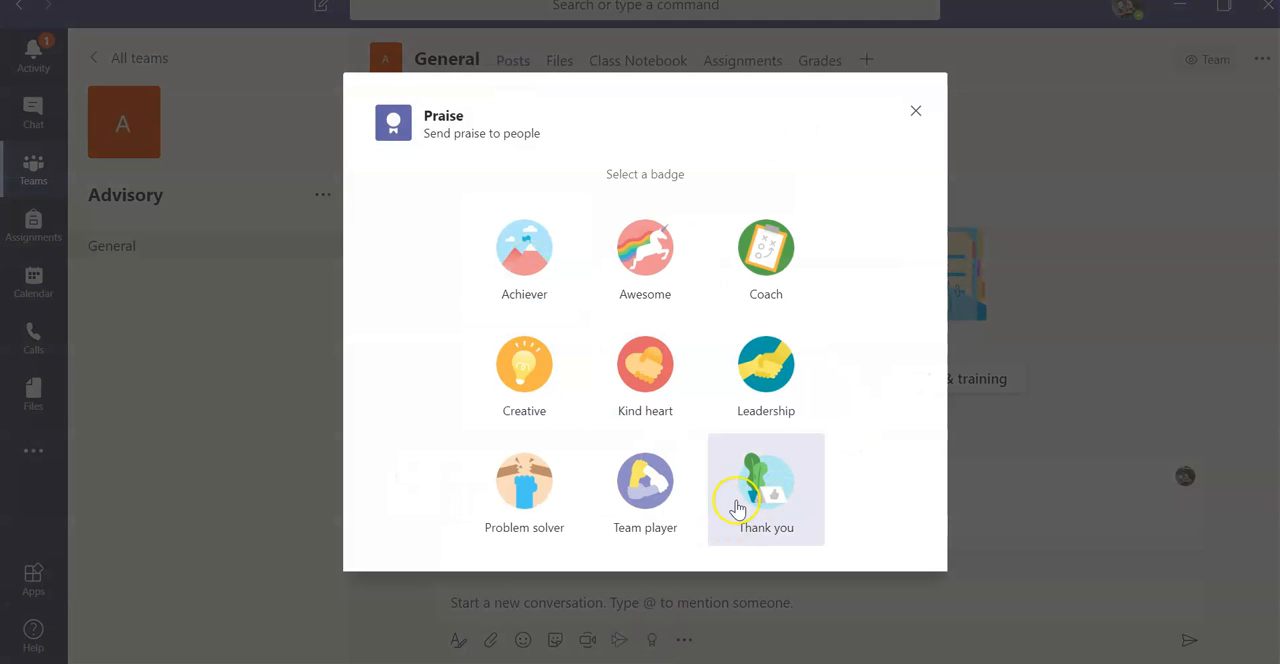
left_click(679, 492)
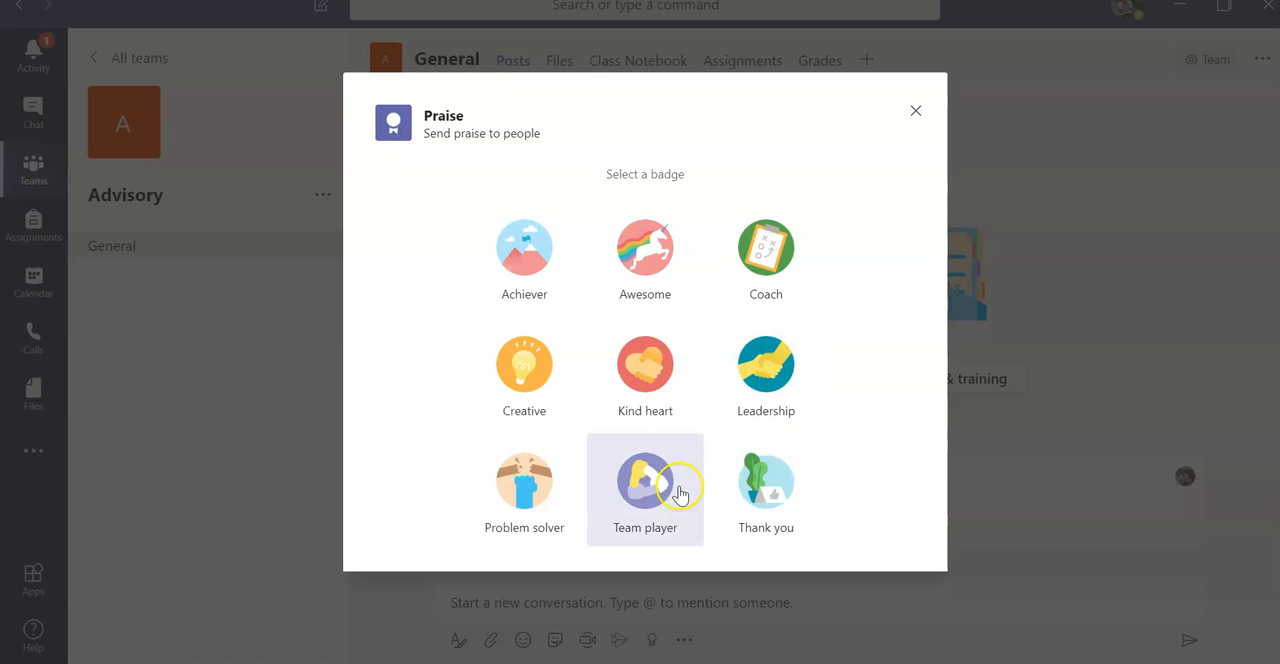
left_click(915, 110)
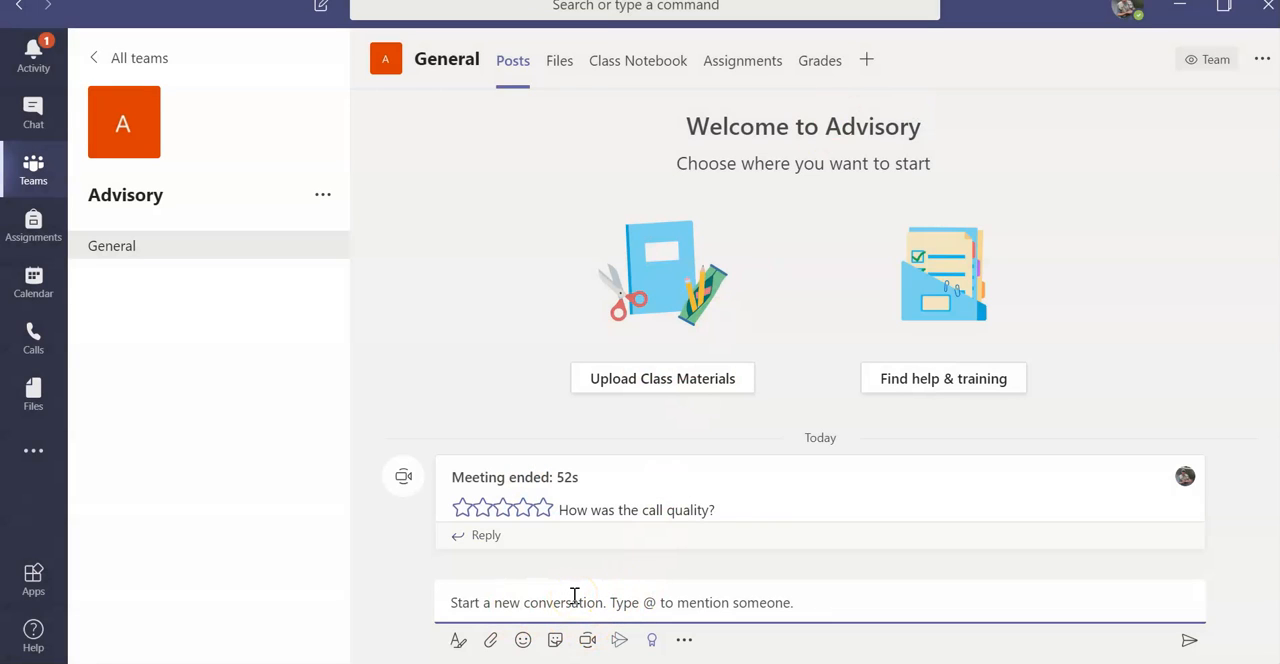
Step: Rate the ended meeting's call quality five stars and return to the overview of all teams
left_click(542, 508)
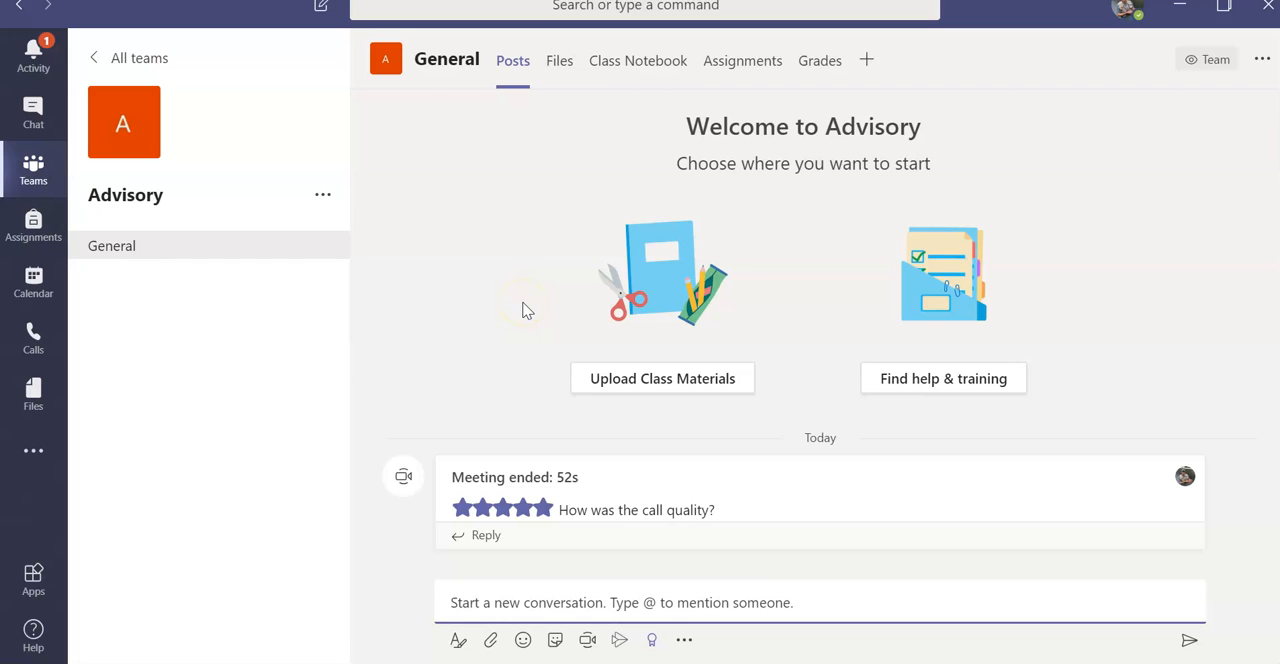
left_click(34, 171)
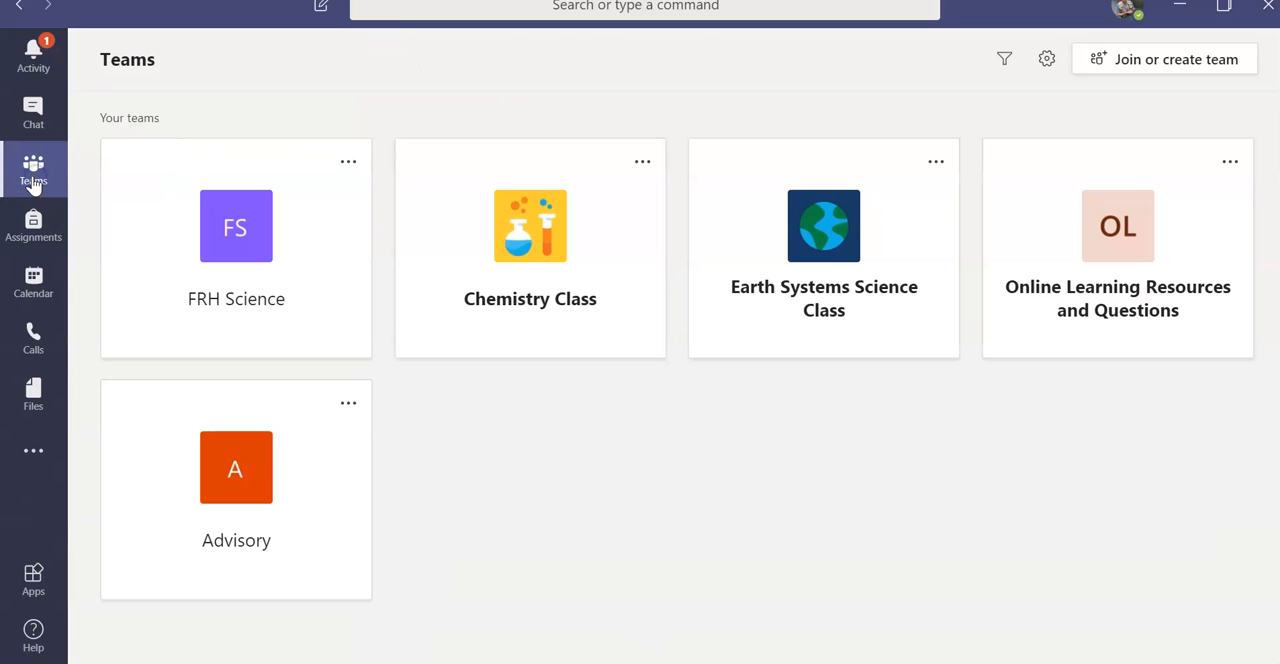